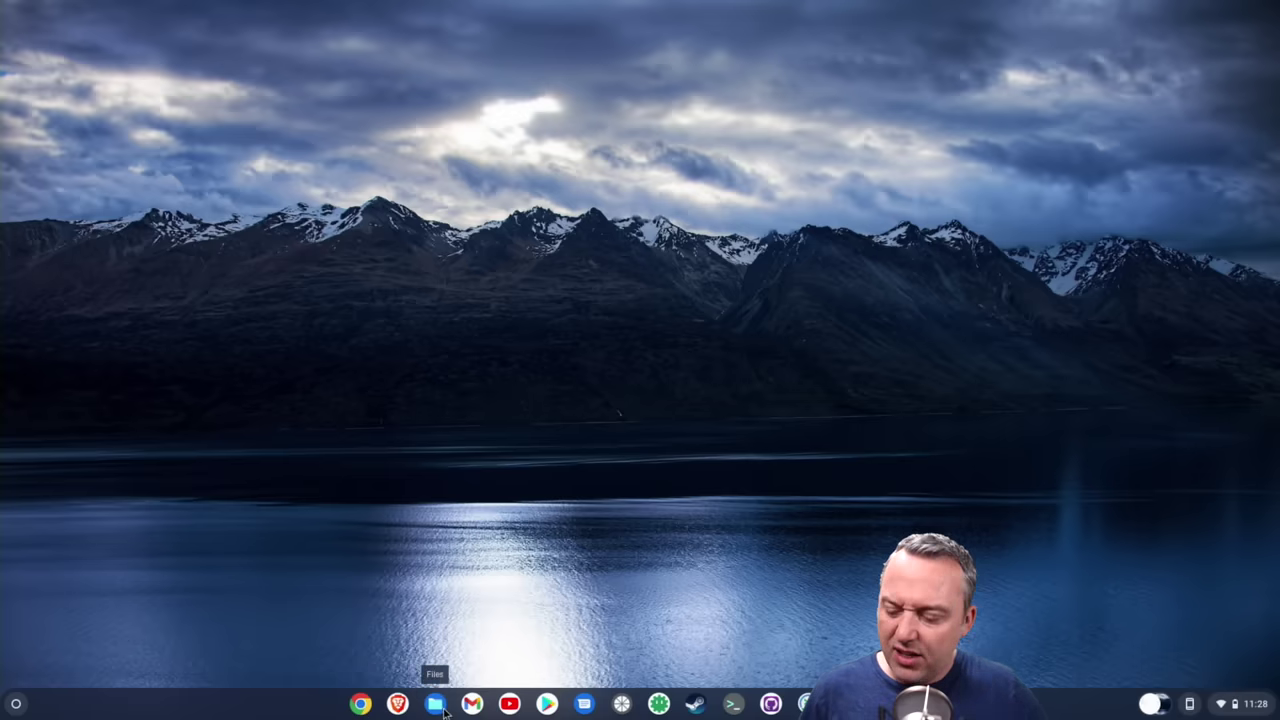
Open the Files app to view My files, and close both file manager windows
left_click(436, 704)
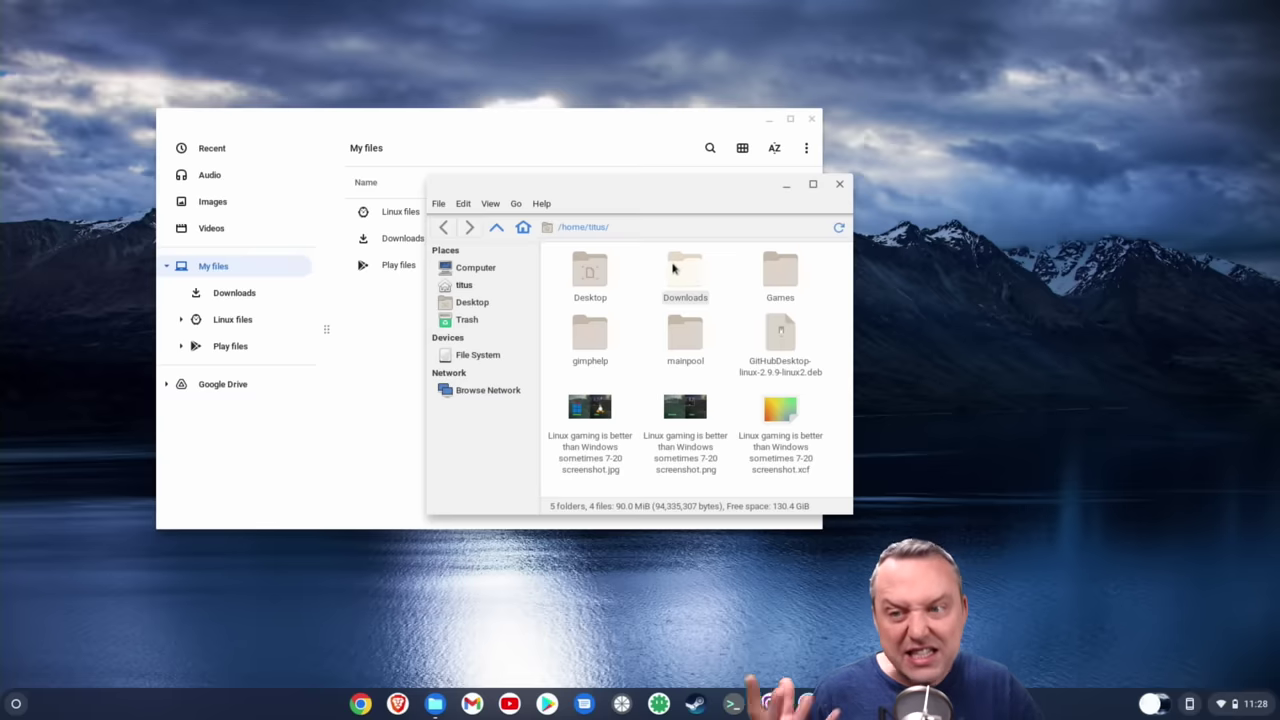
left_click(840, 184)
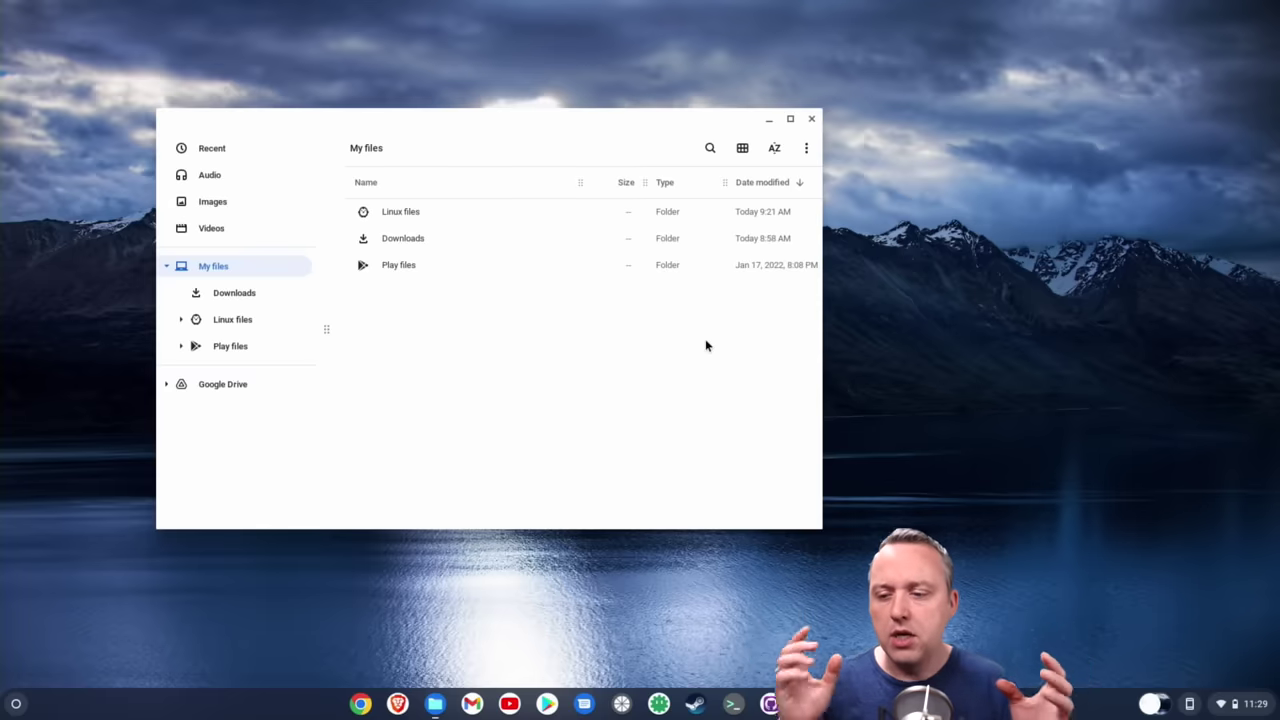
left_click(812, 119)
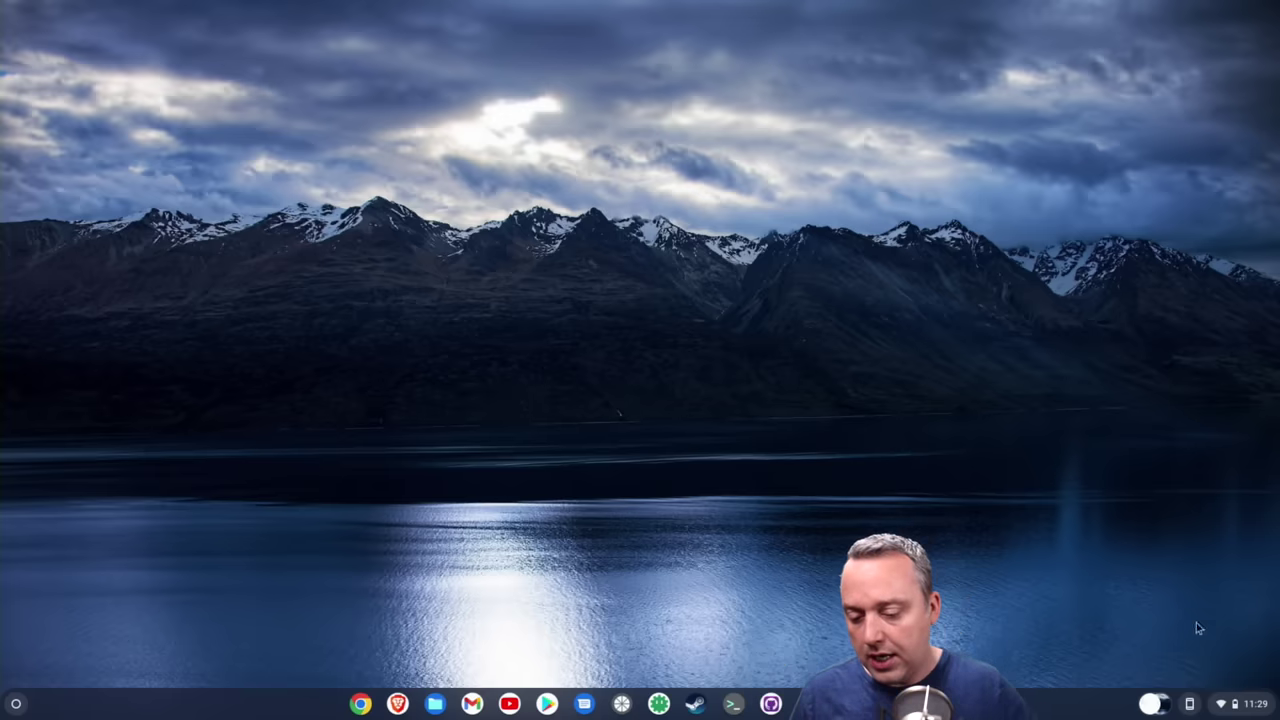
Check the available update channels in the additional details of About Chrome OS, leave the channel selection without a change, and close Settings
left_click(1250, 704)
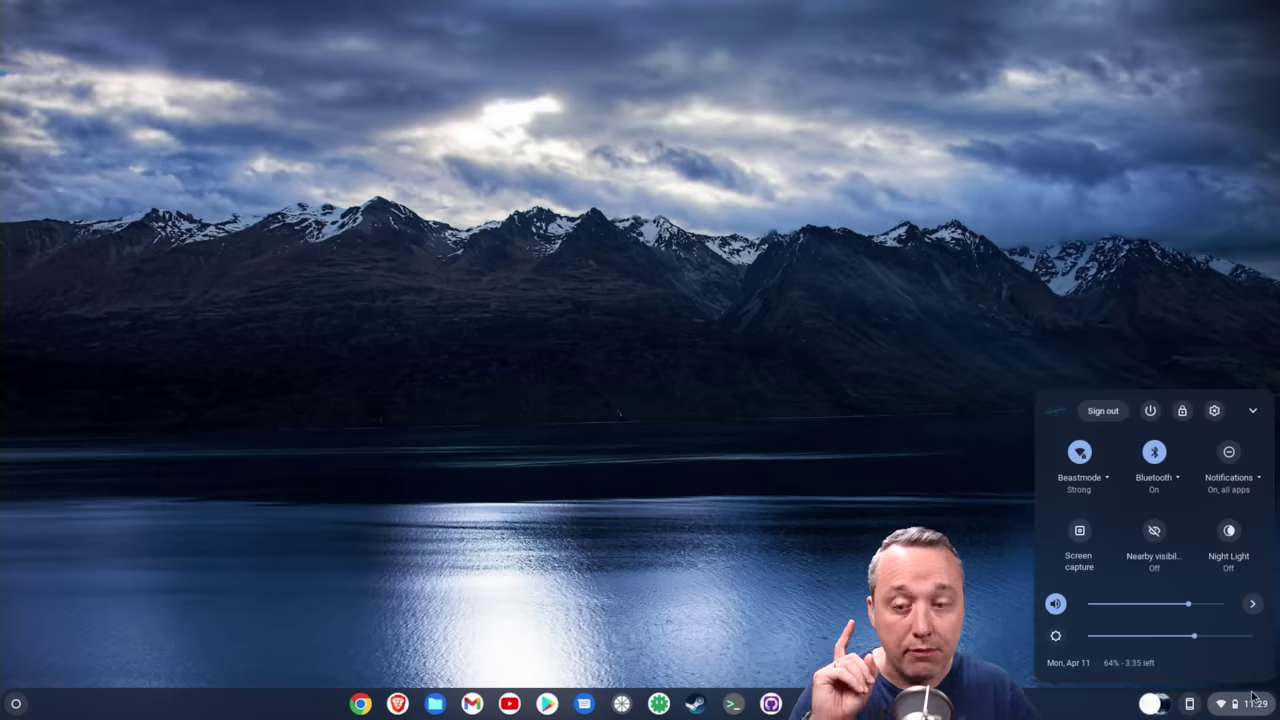
left_click(1214, 411)
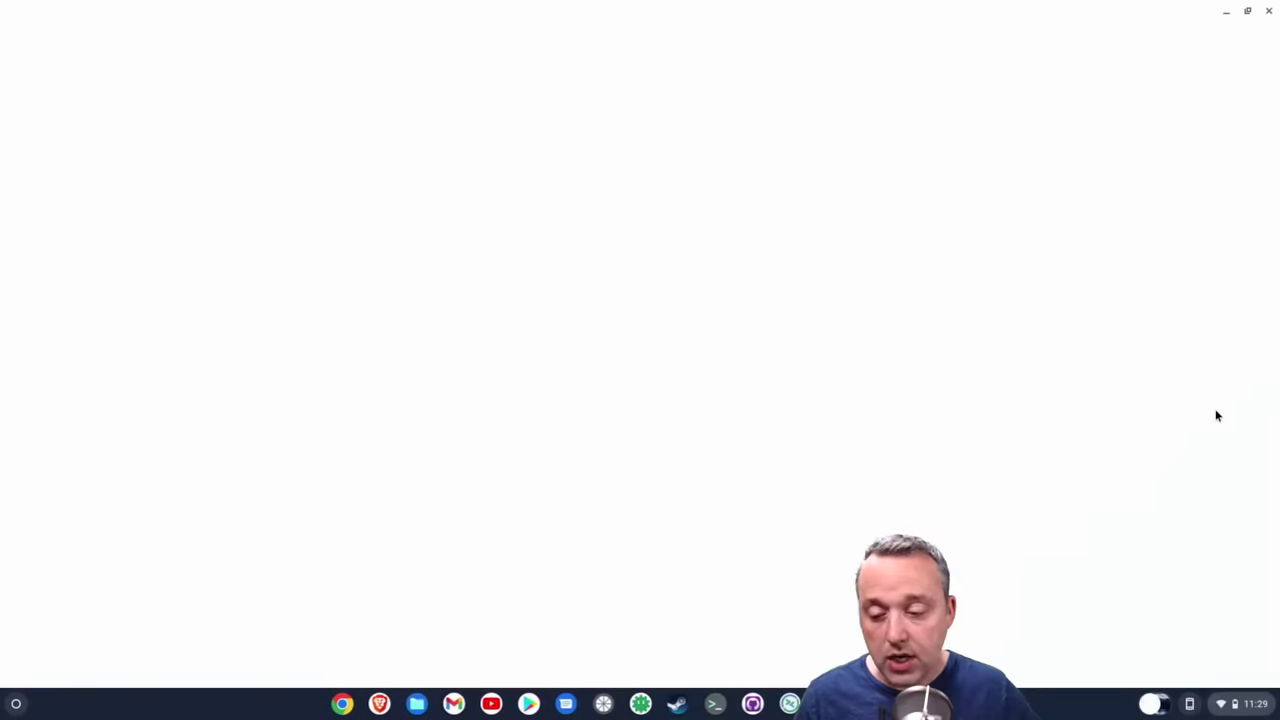
left_click(57, 422)
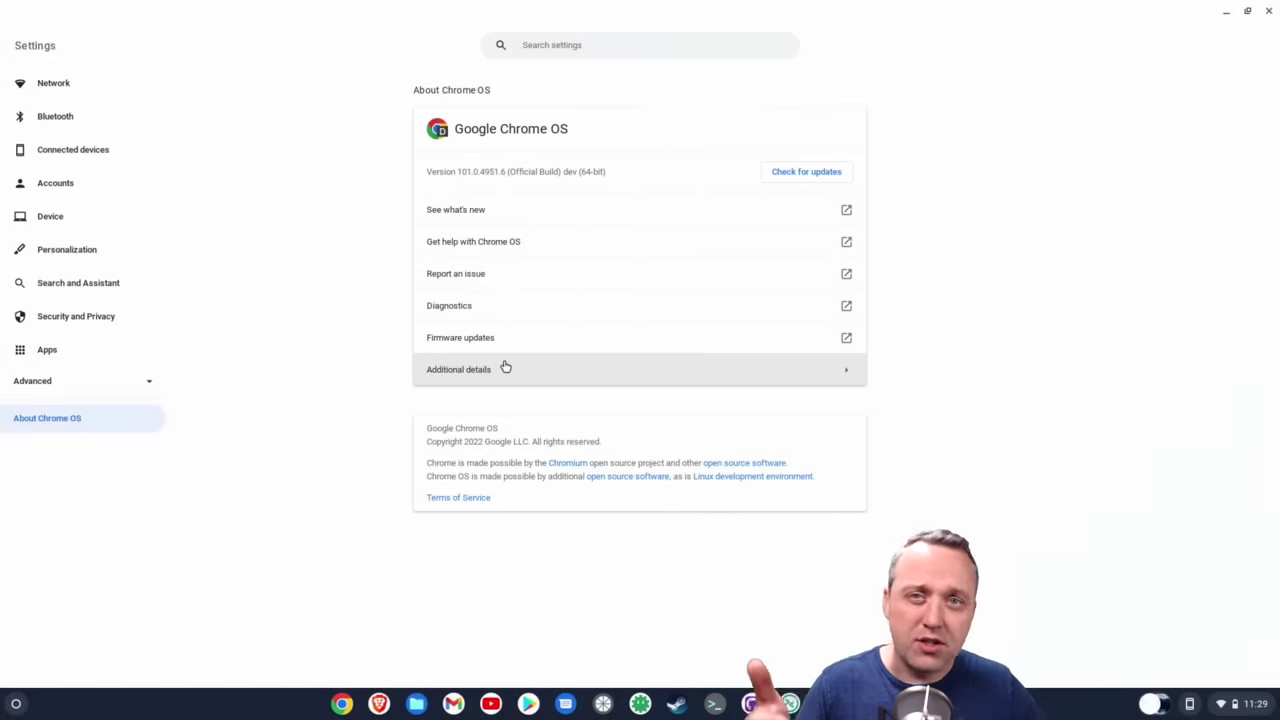
left_click(516, 369)
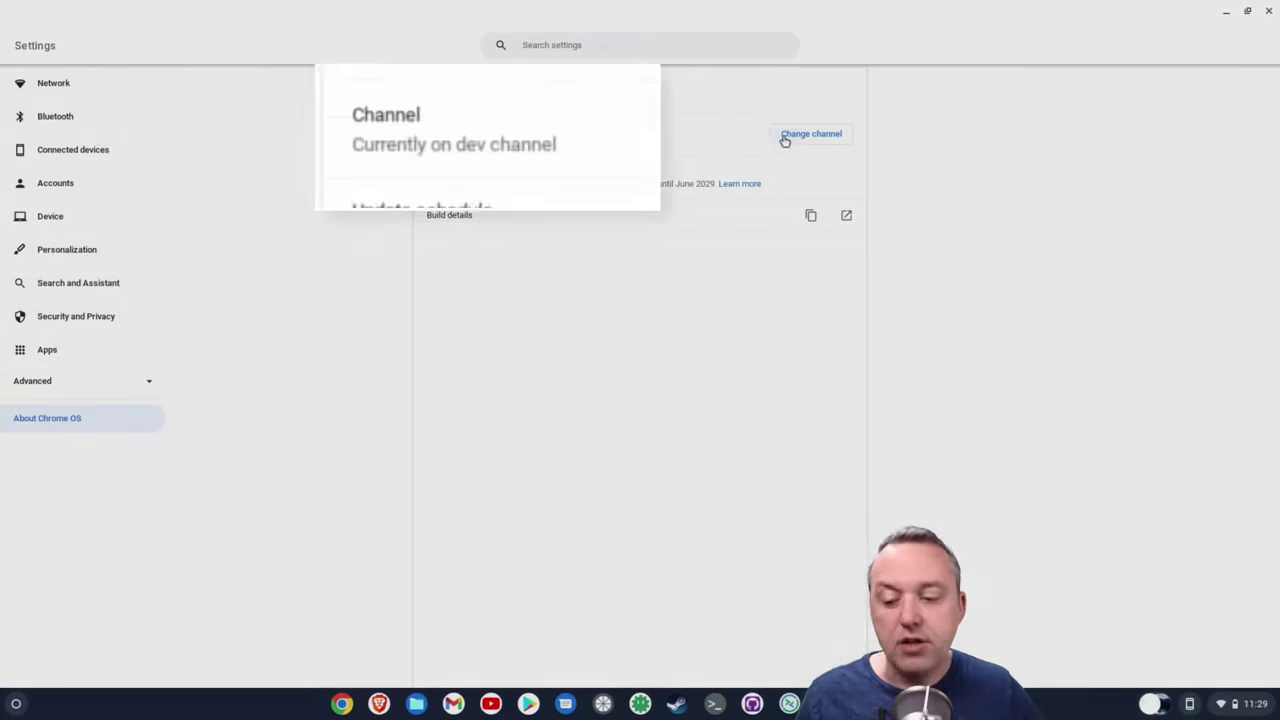
left_click(782, 139)
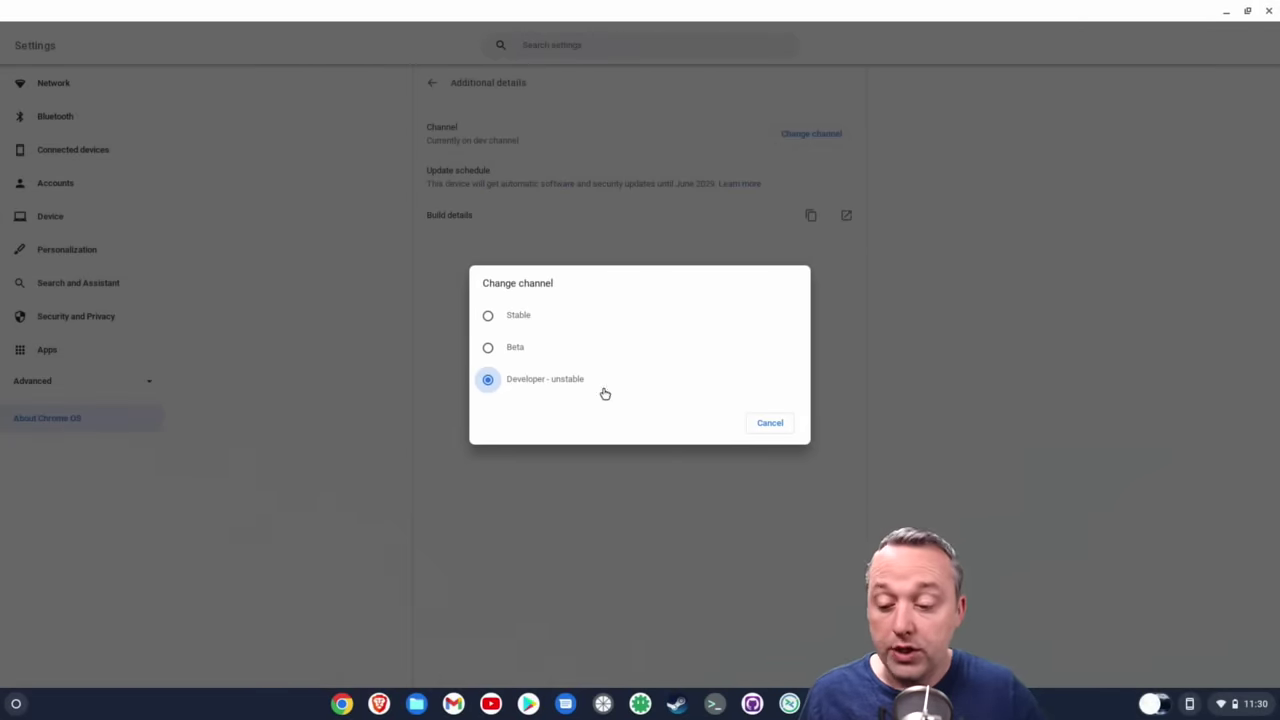
left_click(775, 422)
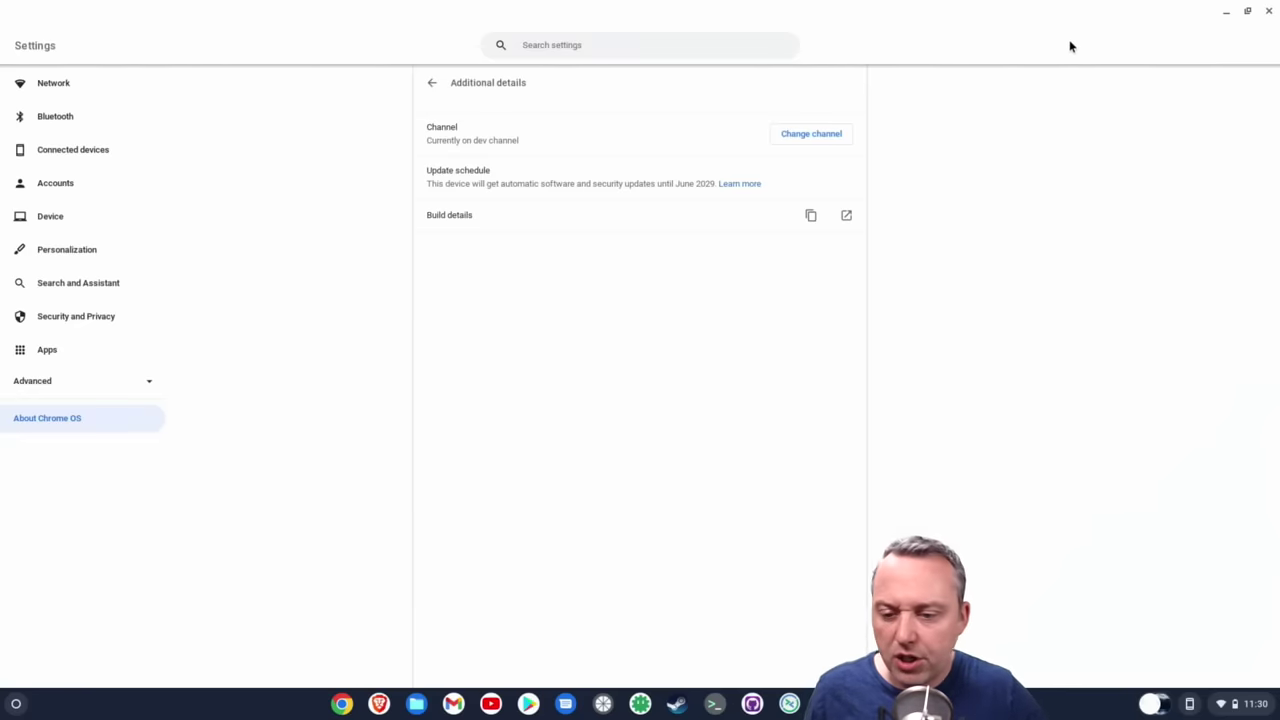
left_click(1268, 10)
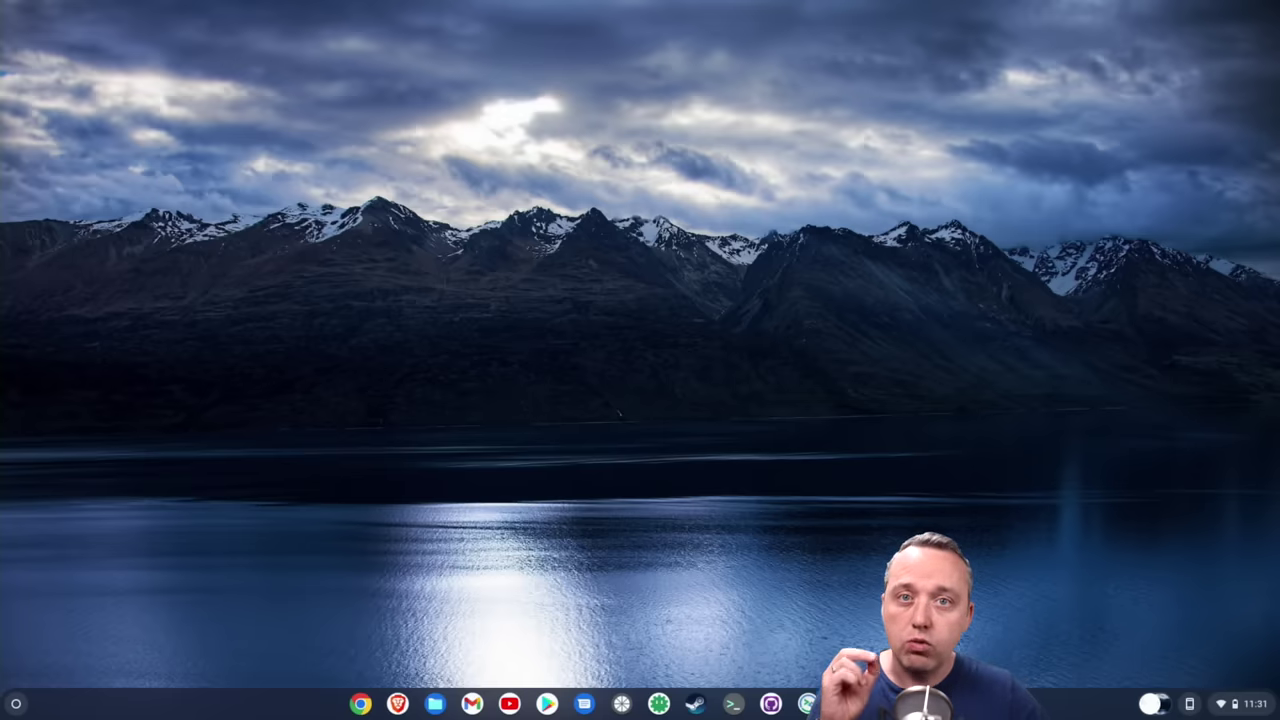
left_click(1247, 708)
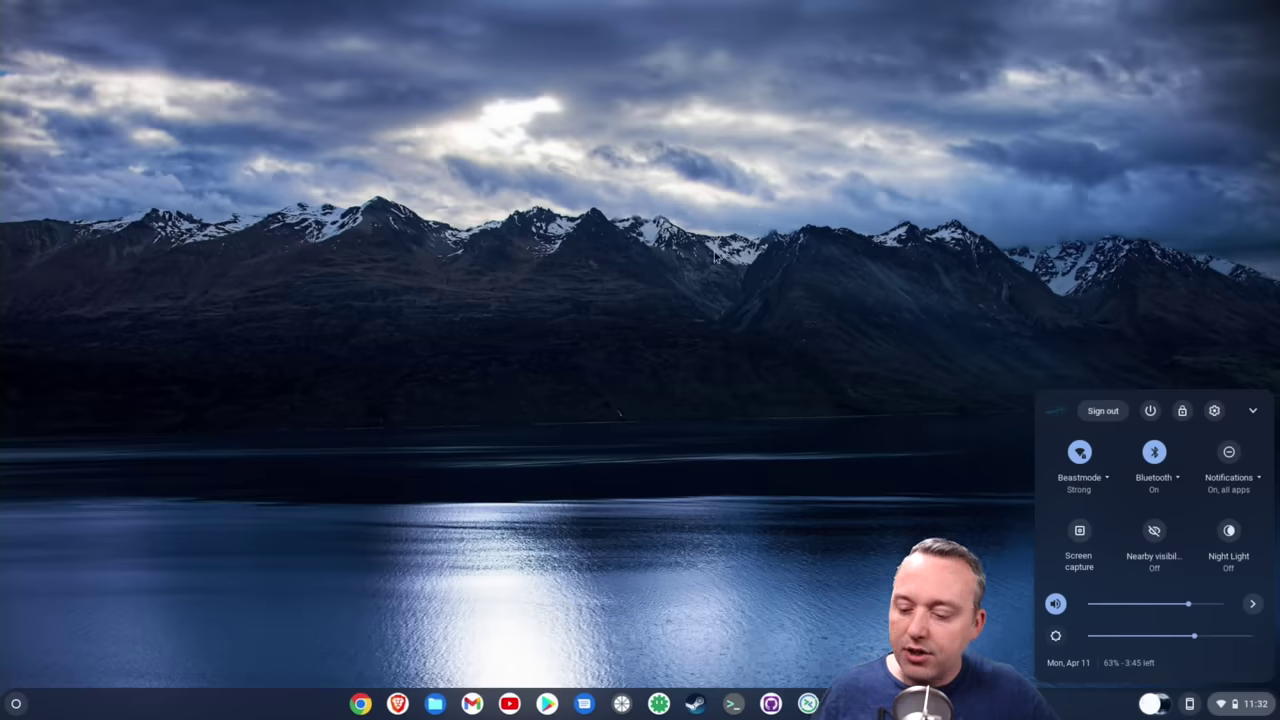
left_click(690, 323)
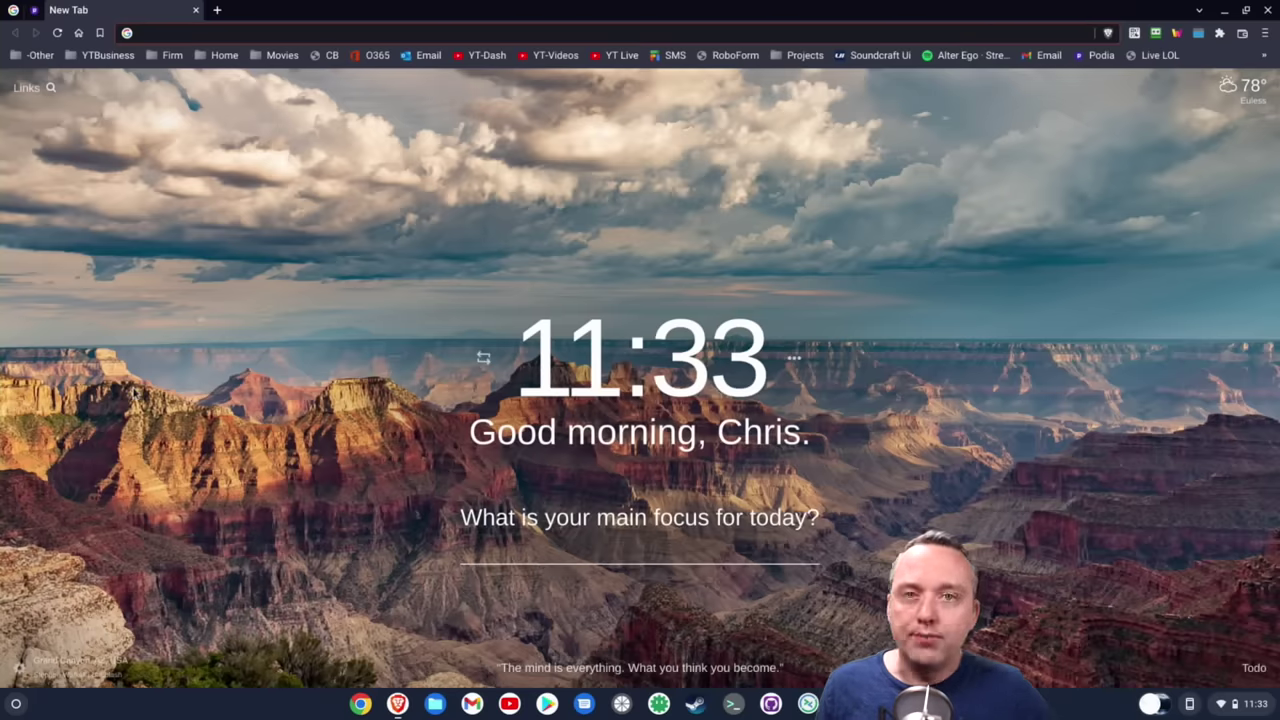
Open the file managers over the browser, bring the My files window forward, and return to the browser
left_click(436, 704)
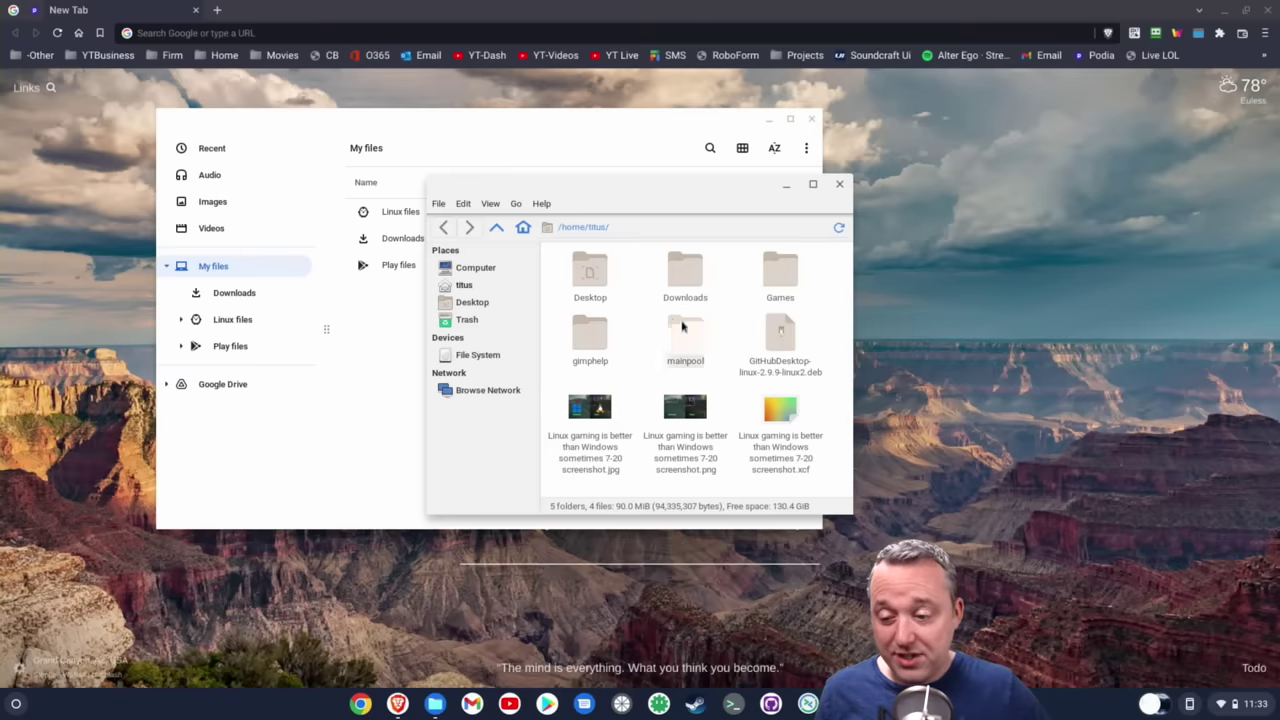
left_click(561, 137)
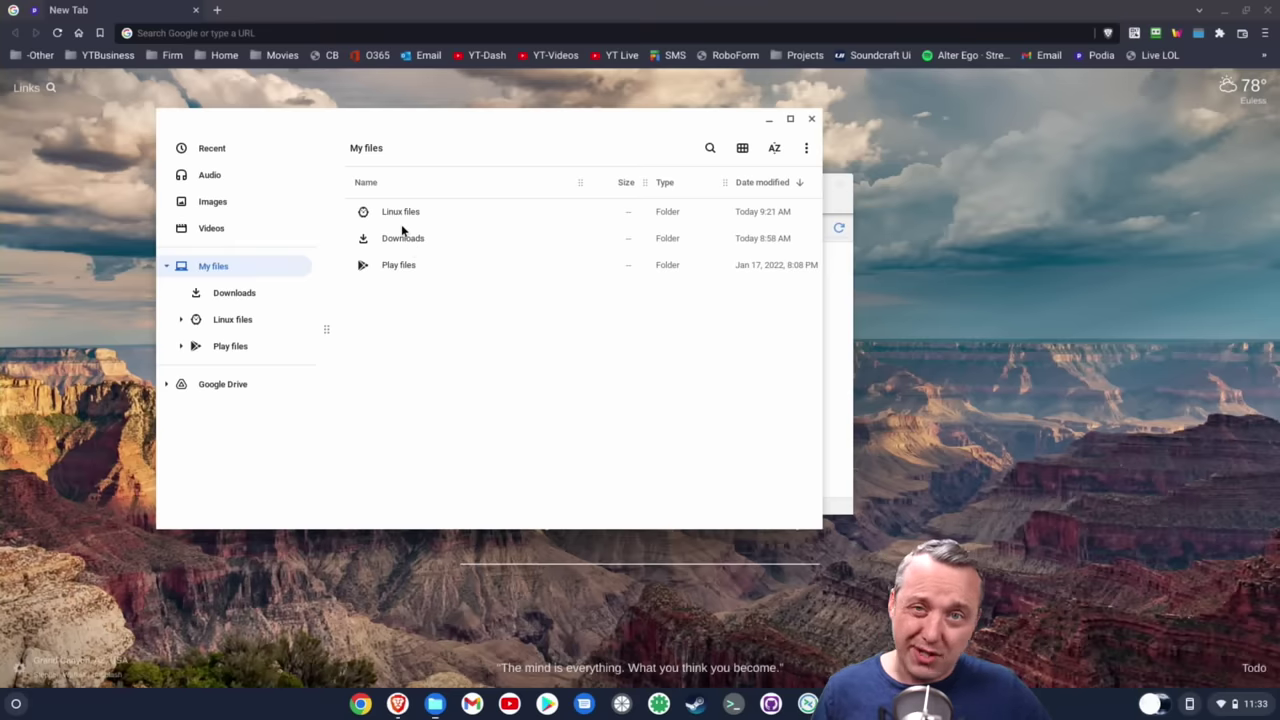
key("alt+Tab")
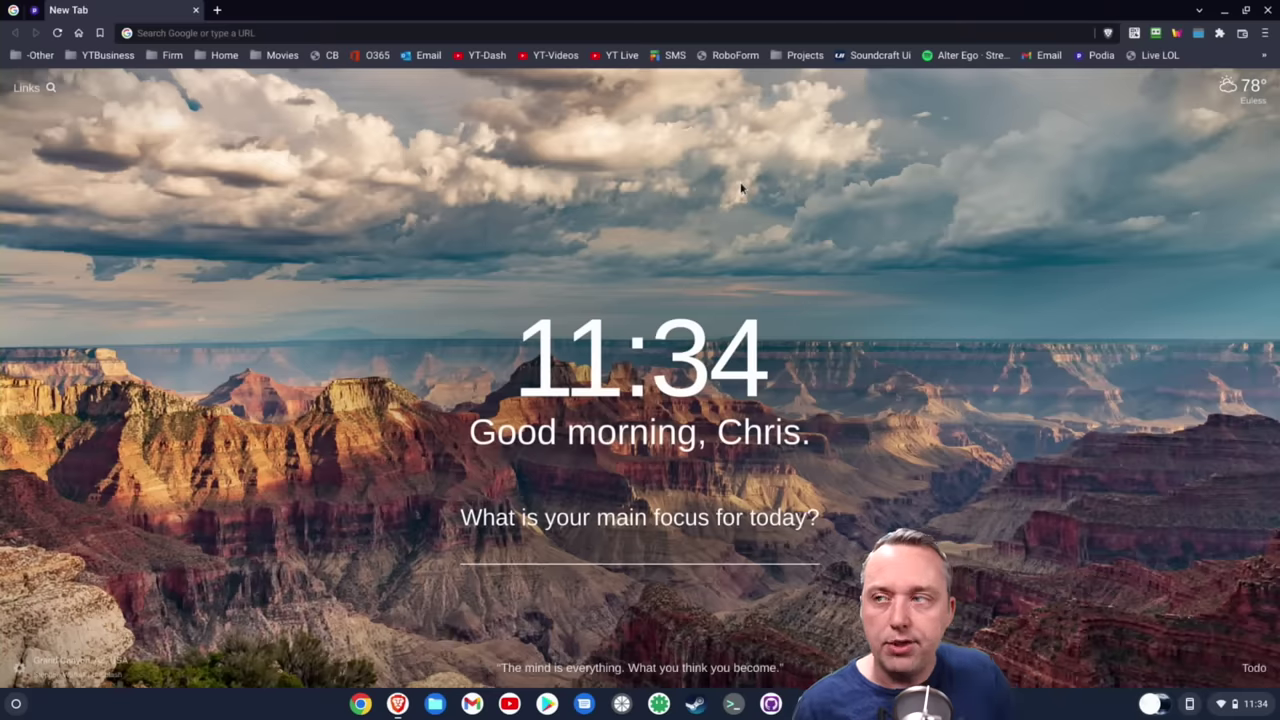
Go to christitus.com and open the "30 Days in ChromeOS" article at the section on setting up the Linux environment
left_click(409, 30)
type("christitus.com")
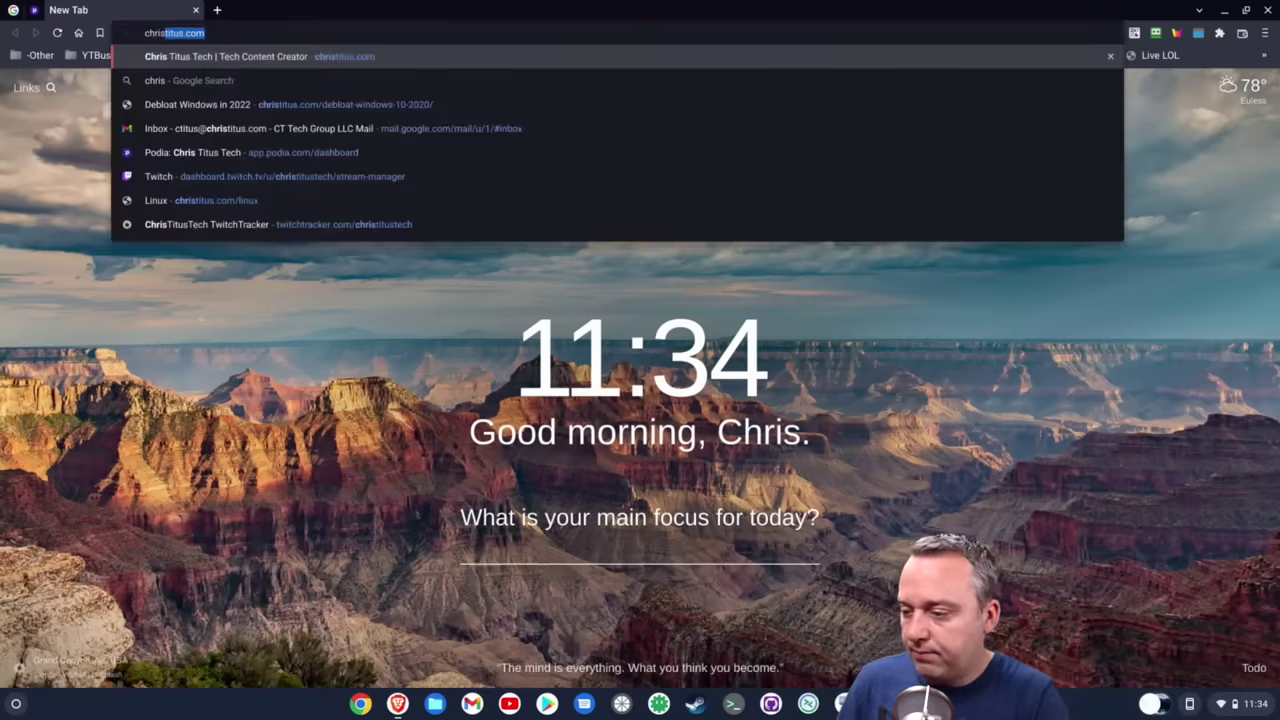
key("Return")
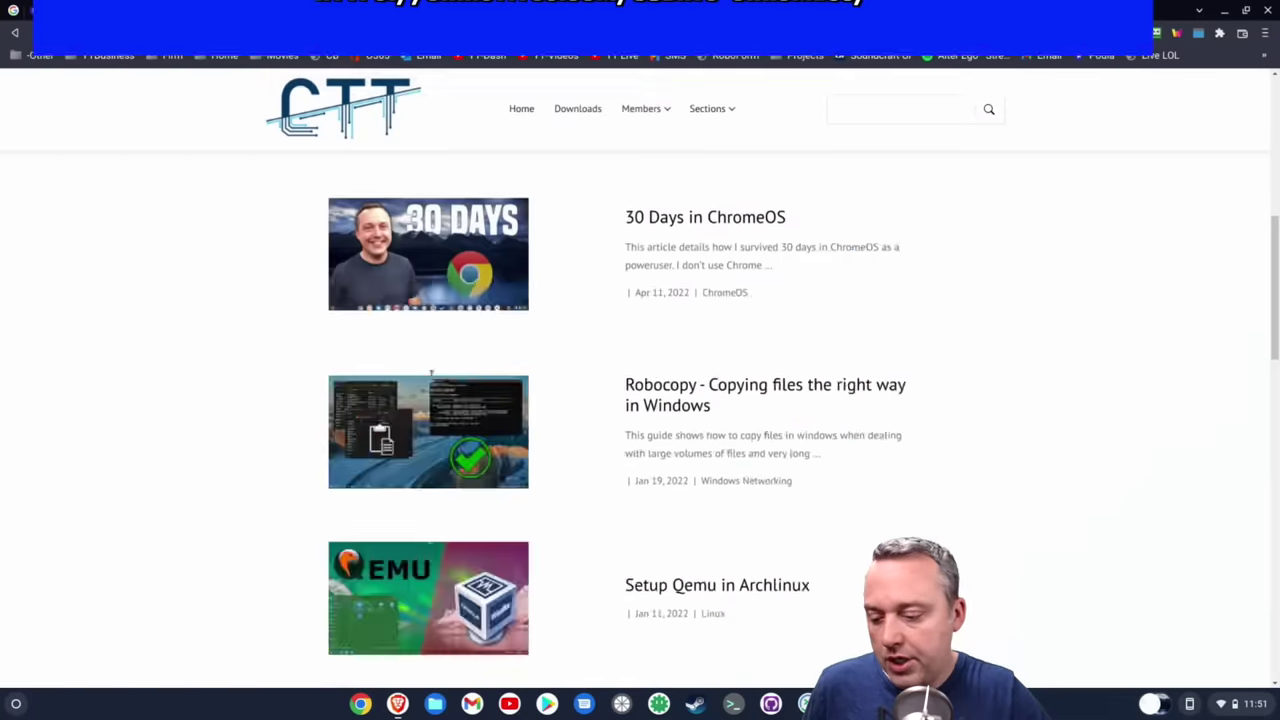
scroll(640, 400, "down", 5)
scroll(430, 380, "up", 5)
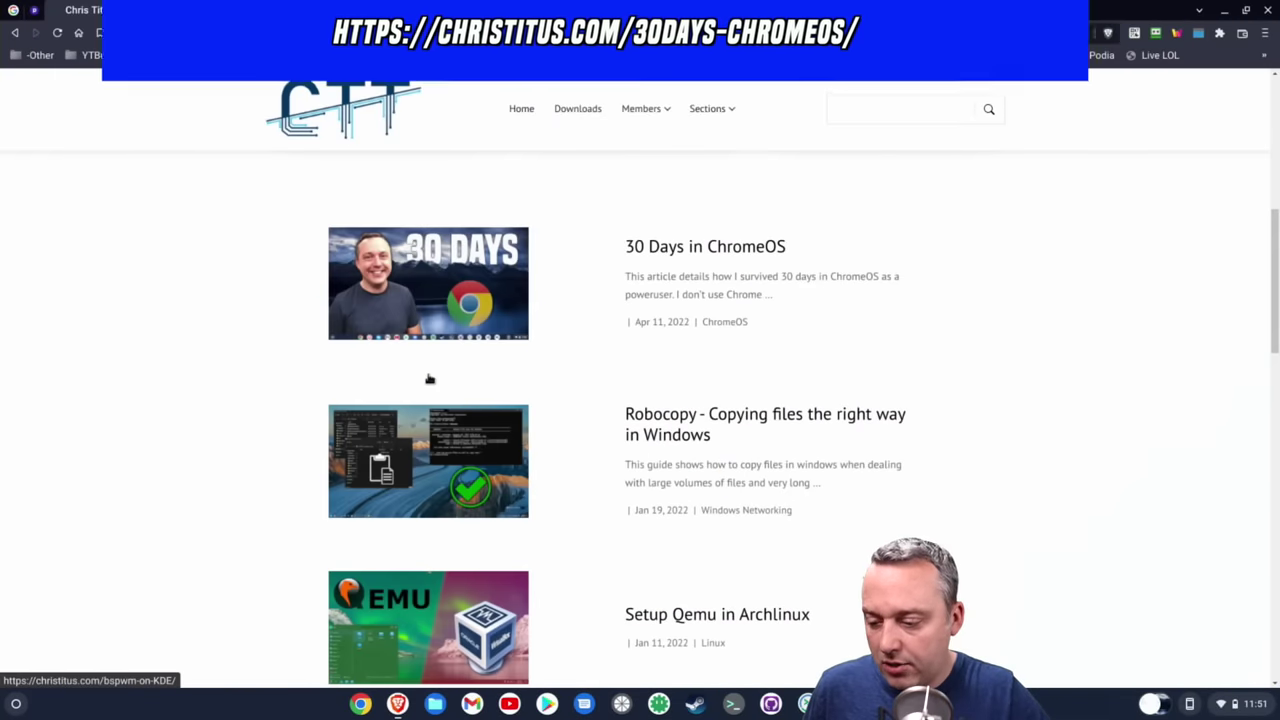
left_click(433, 298)
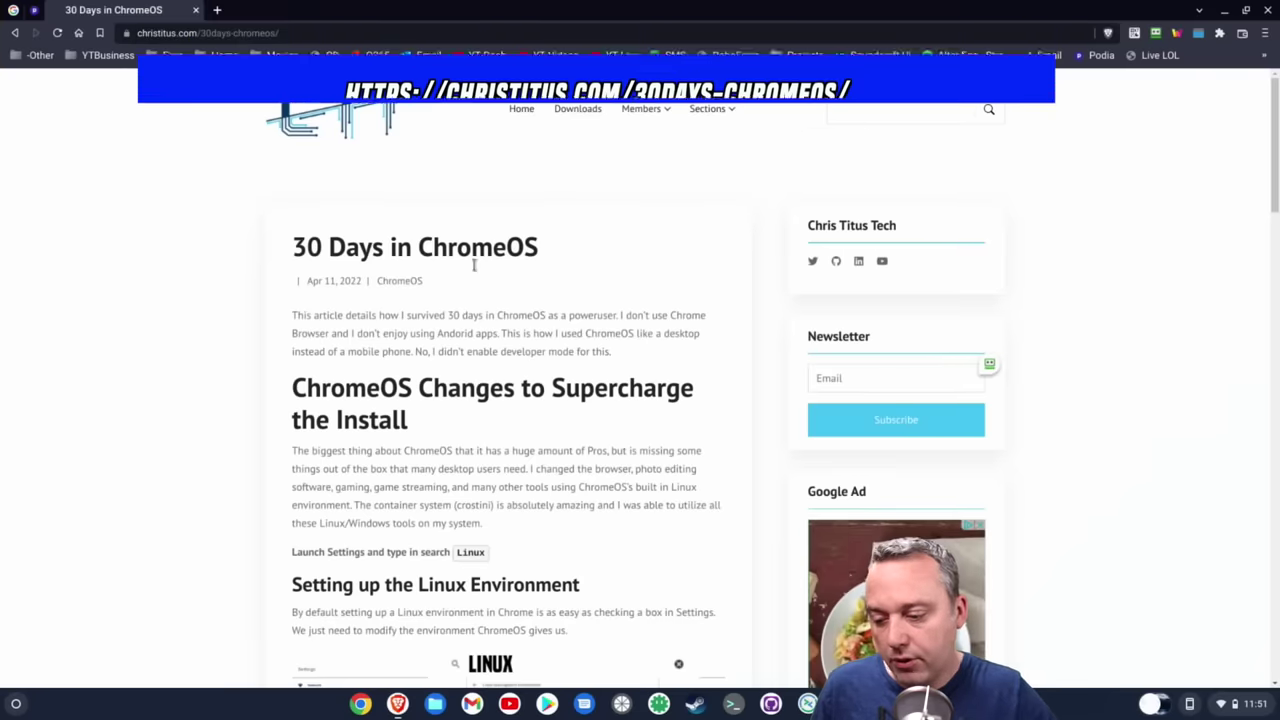
scroll(574, 337, "down", 5)
scroll(566, 334, "up", 5)
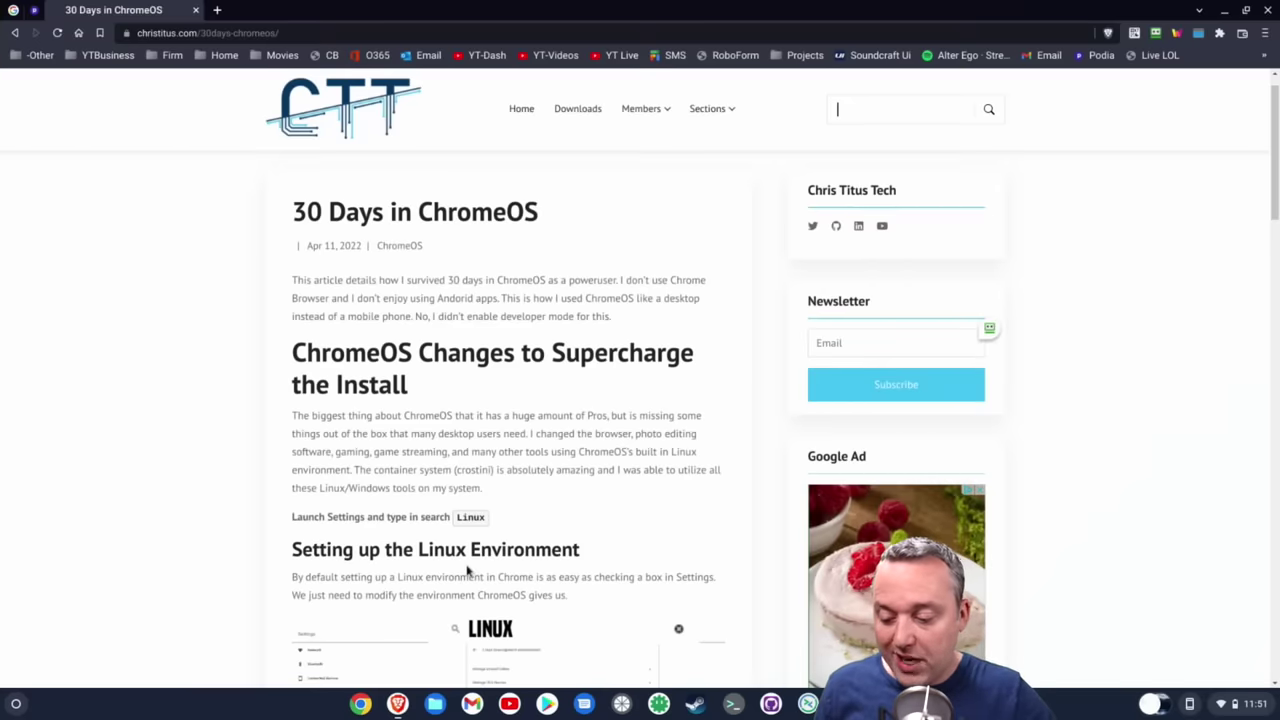
scroll(467, 570, "down", 3)
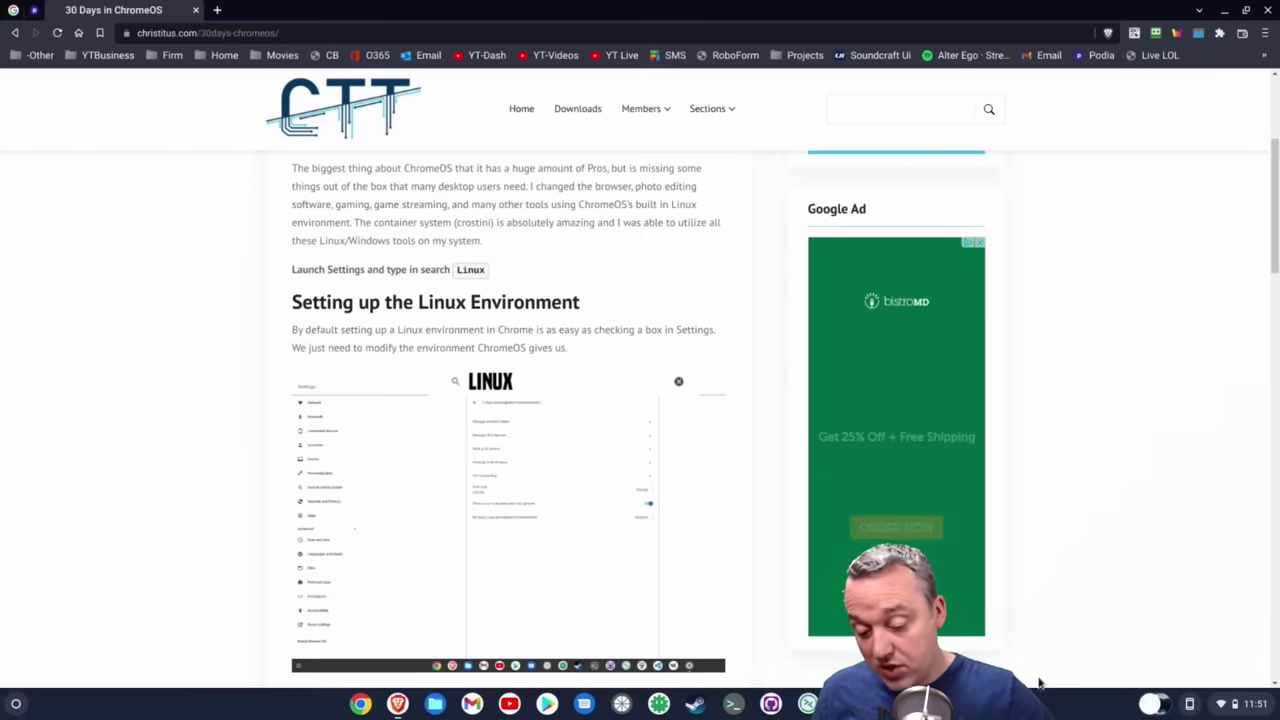
Search the system settings for "linux" and open the Linux development environment page
left_click(1240, 703)
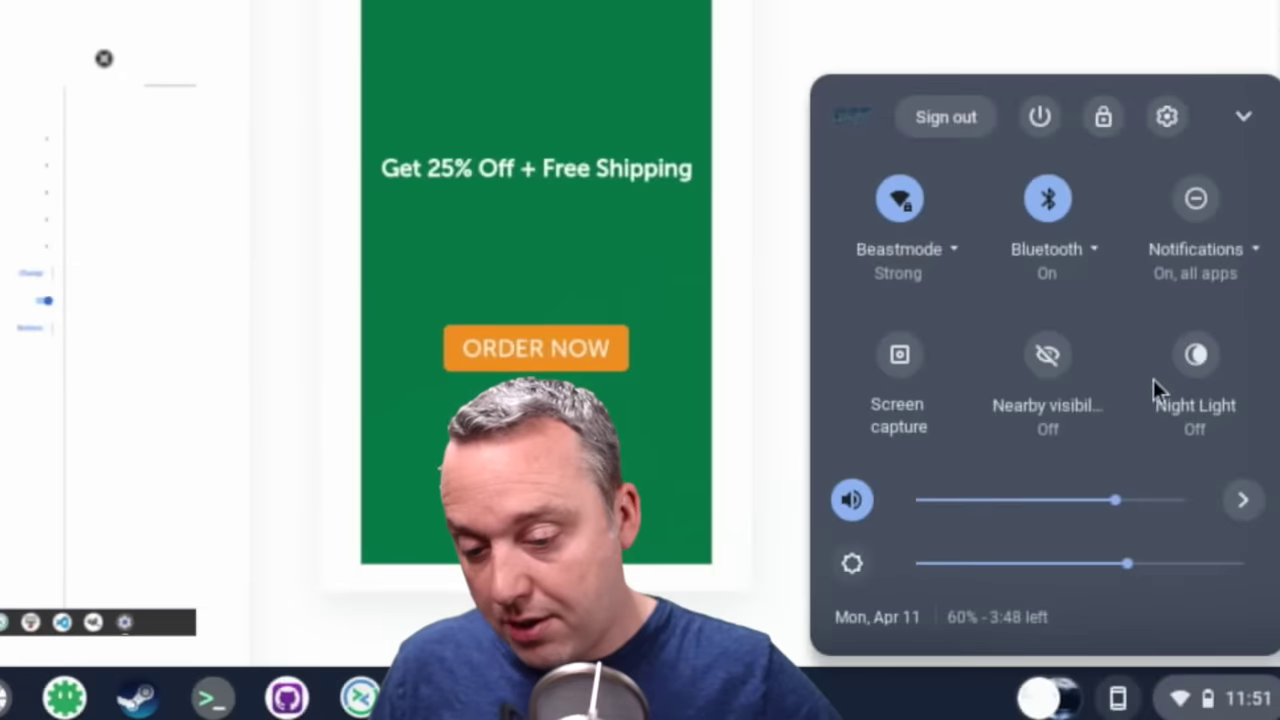
left_click(1166, 118)
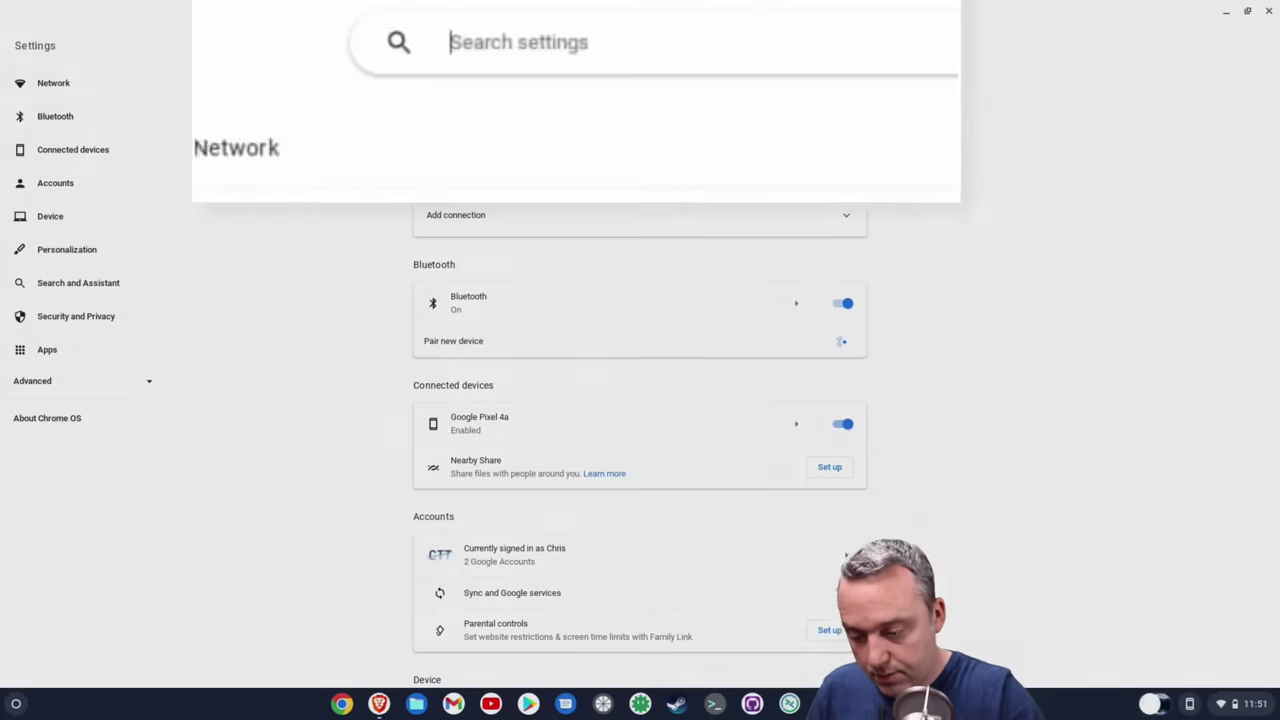
type("linux")
left_click(706, 122)
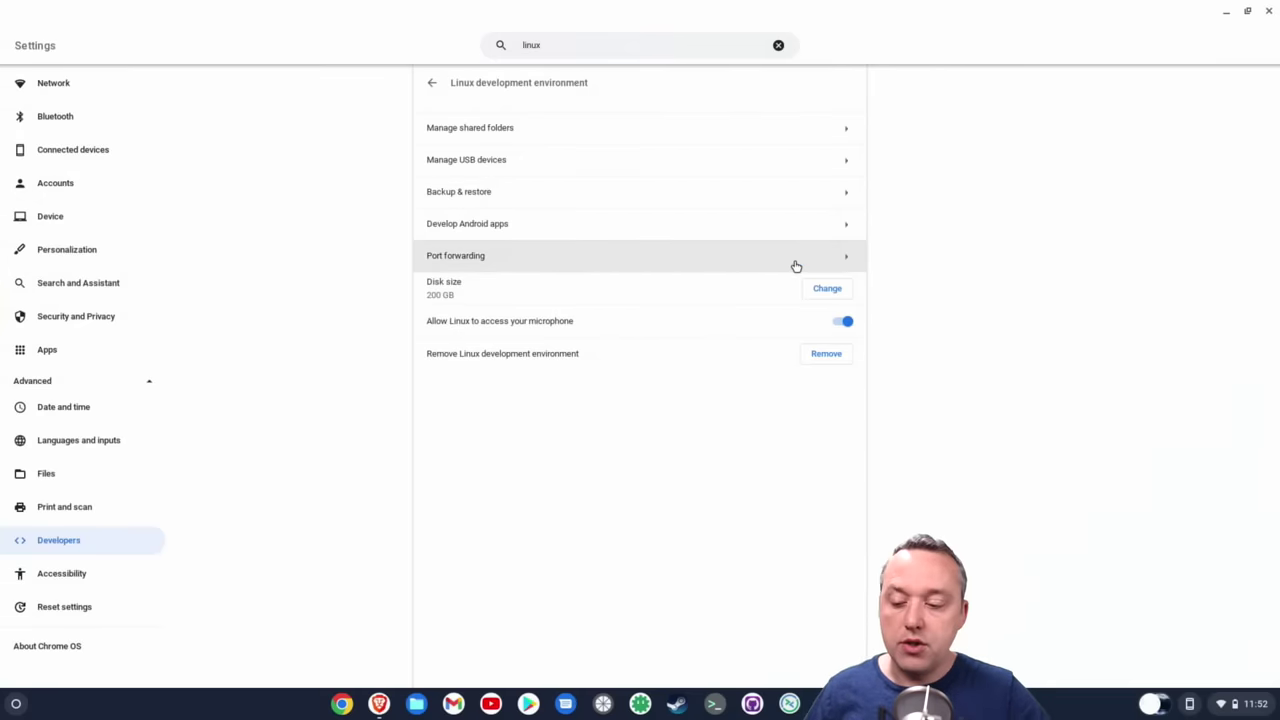
View the Linux environment's shared folders, and return to the article's commands for installing a text editor and editing the repositories
left_click(719, 138)
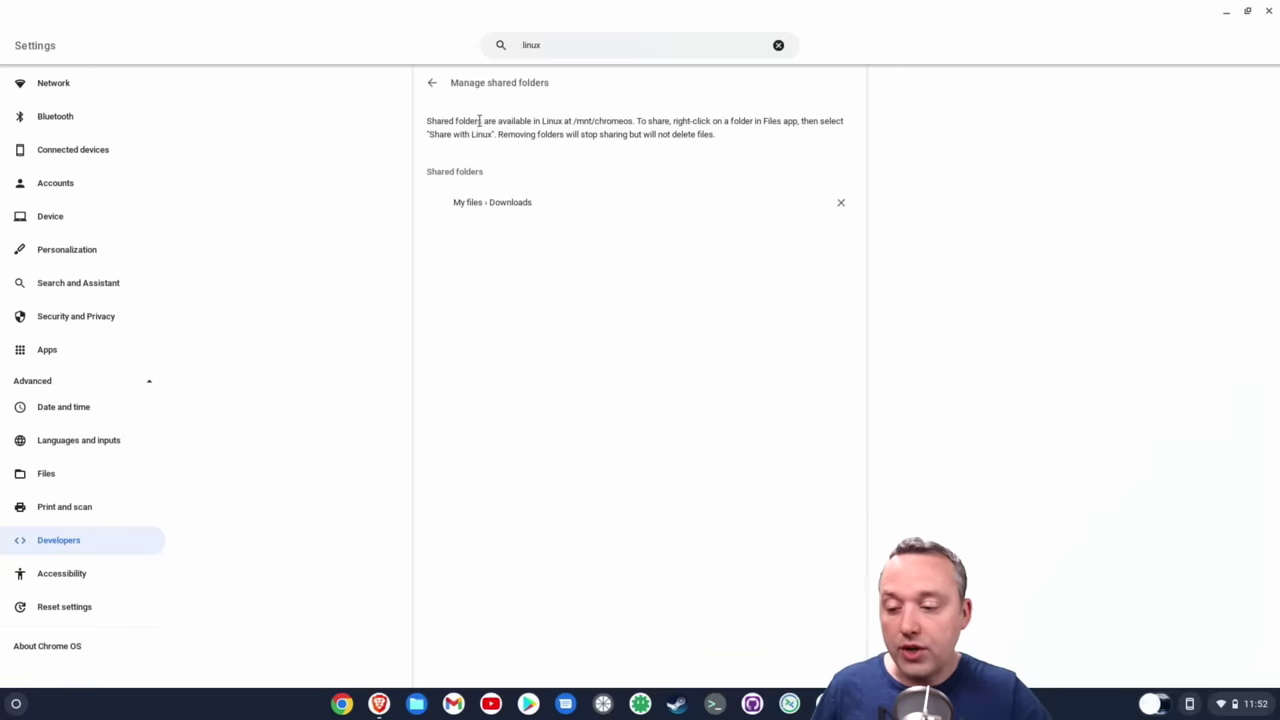
left_click(432, 84)
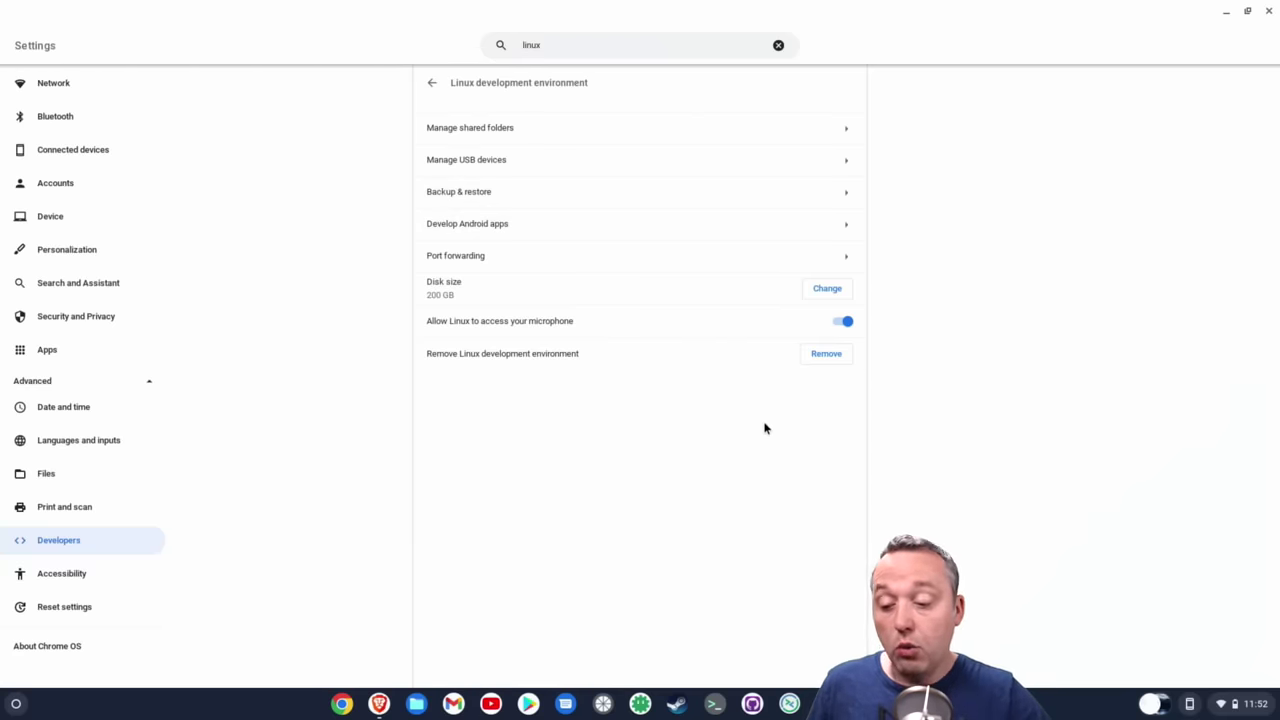
key("alt+Tab")
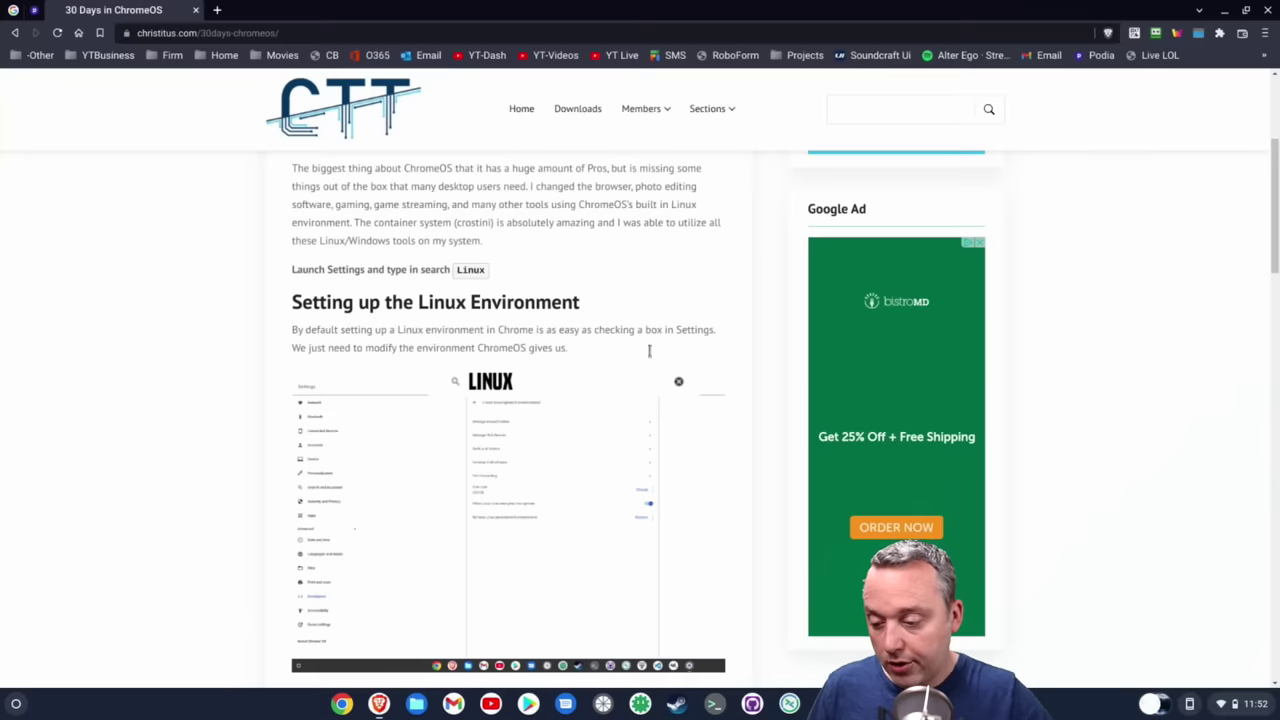
scroll(325, 397, "down", 10)
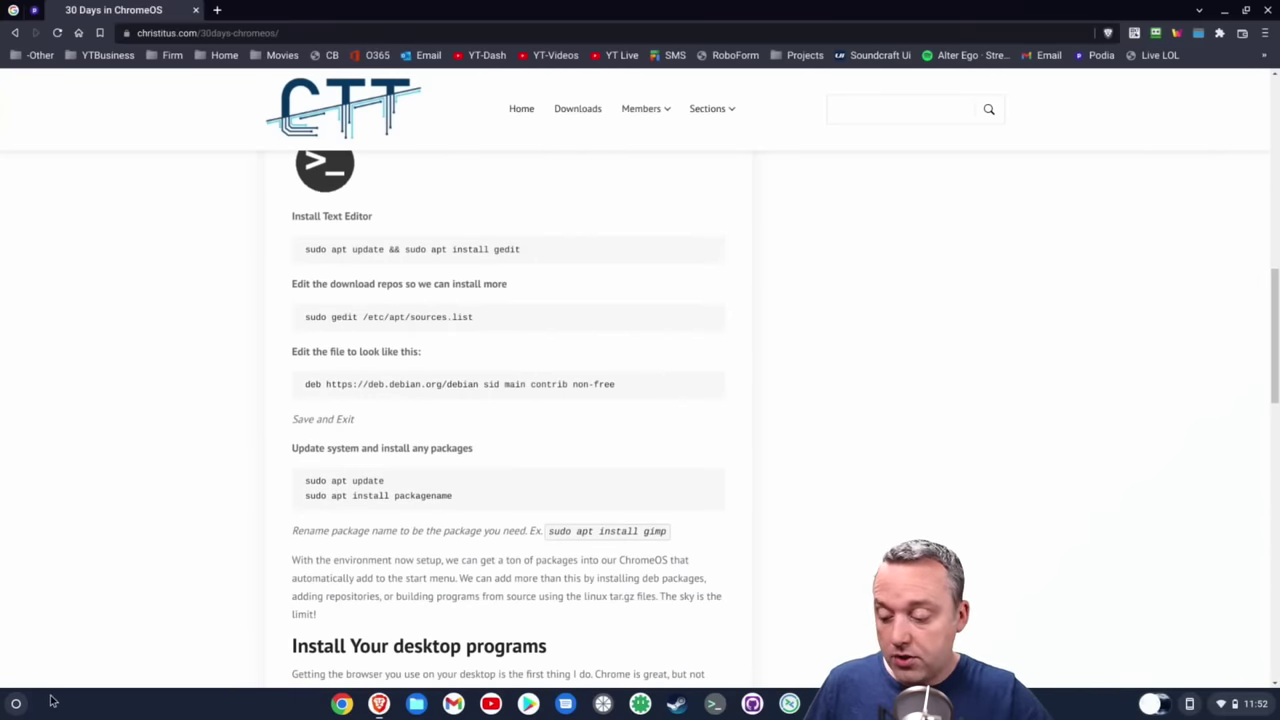
Search the launcher for "ter" and open the Terminal app
left_click(15, 705)
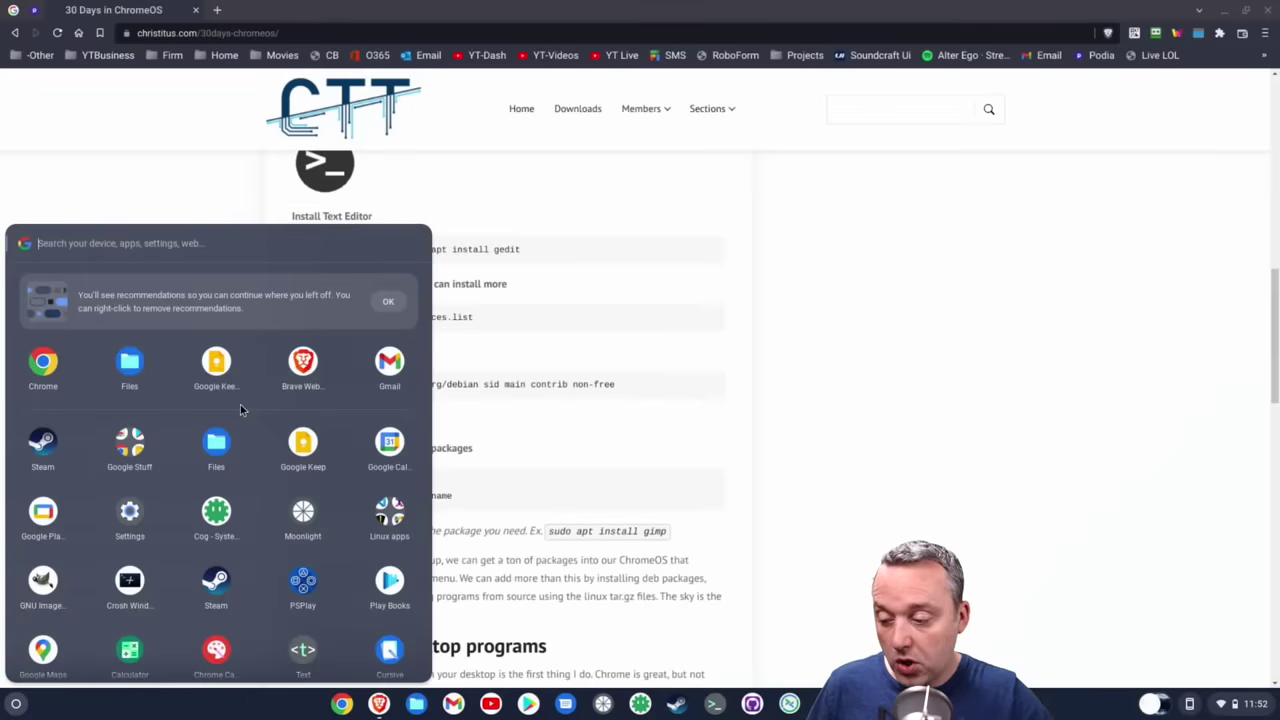
scroll(266, 485, "down", 1)
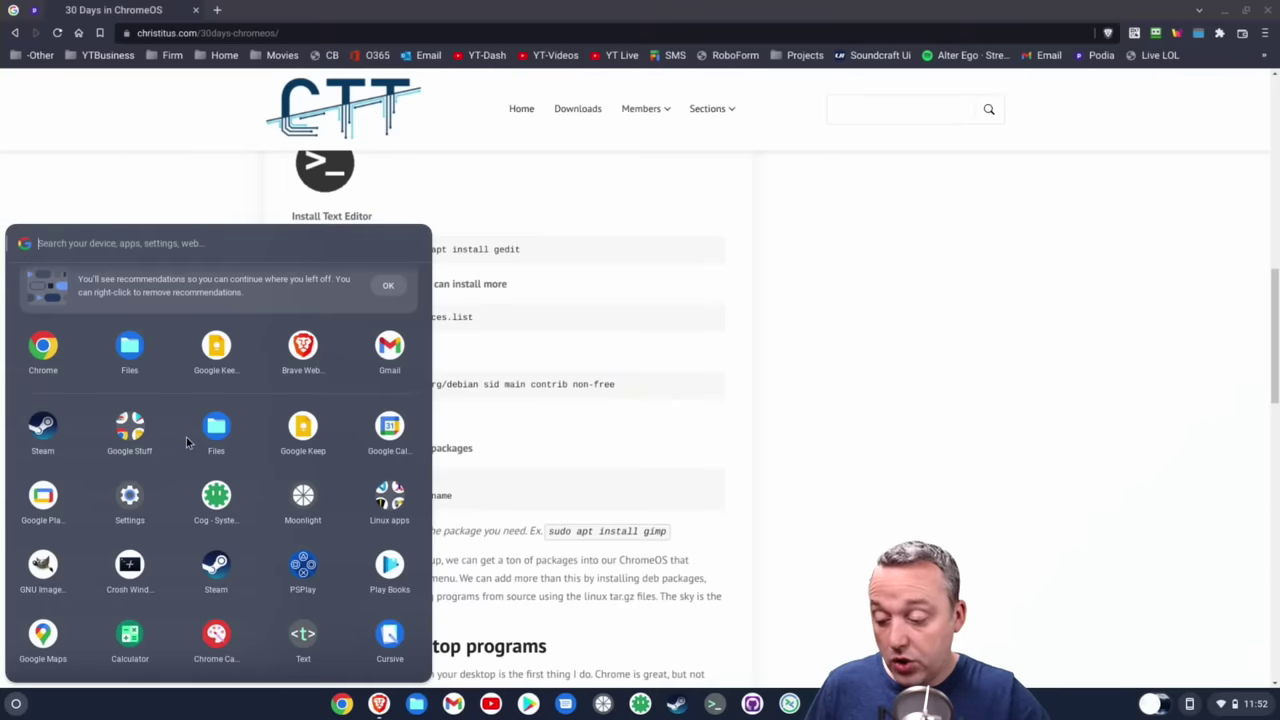
type("ter")
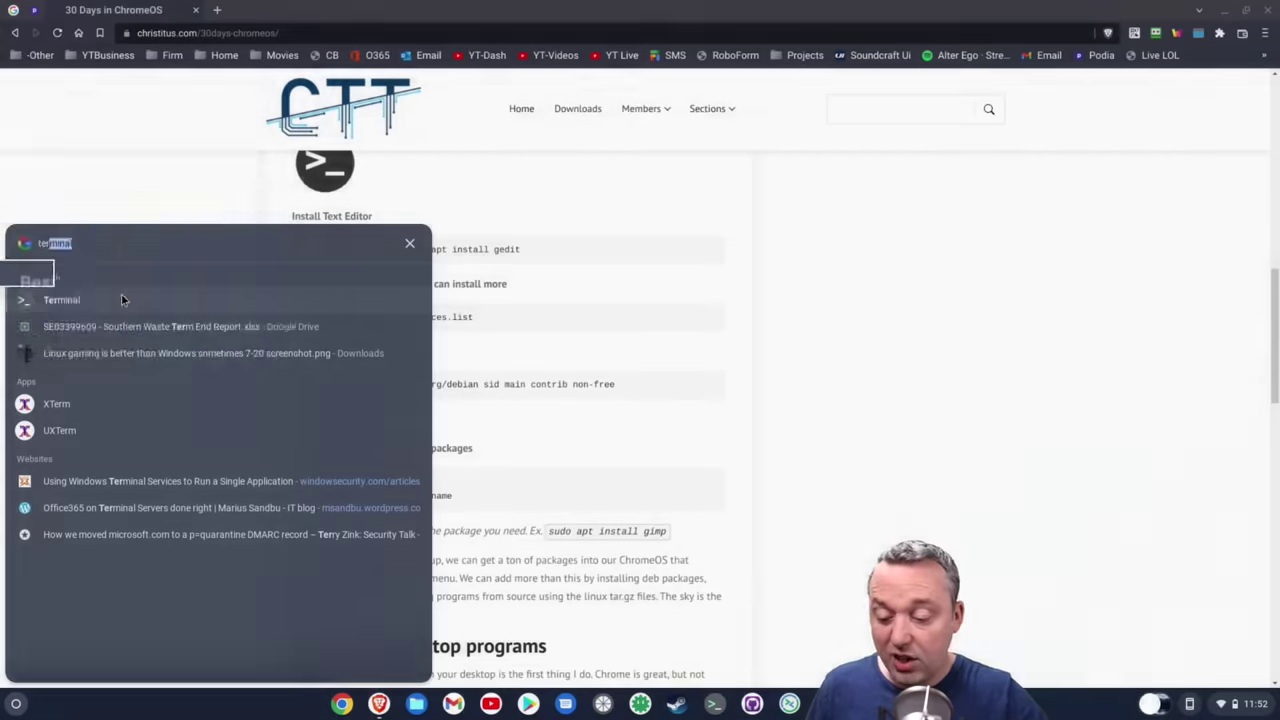
left_click(121, 299)
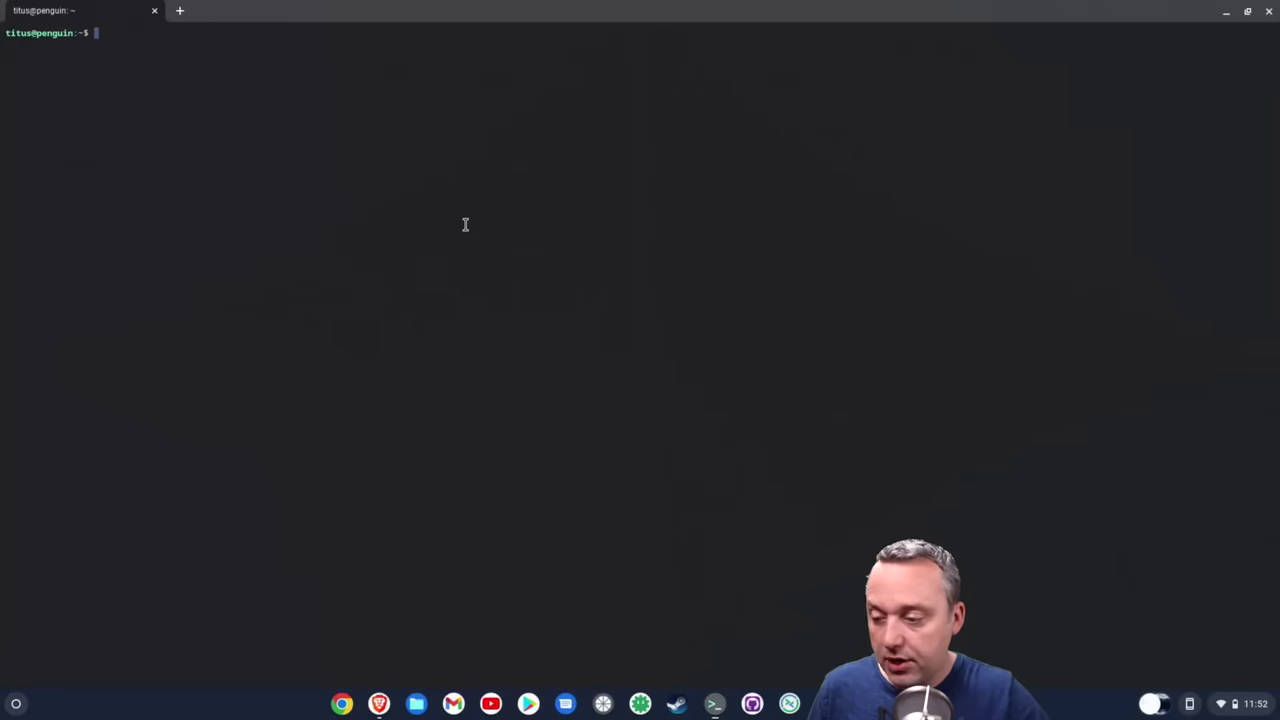
Enlarge the terminal text several sizes, and switch back to the article's text editor installation commands in the browser
key("ctrl+plus")
key("ctrl+plus")
key("ctrl+plus")
key("ctrl+plus")
key("ctrl+plus")
key("ctrl+plus")
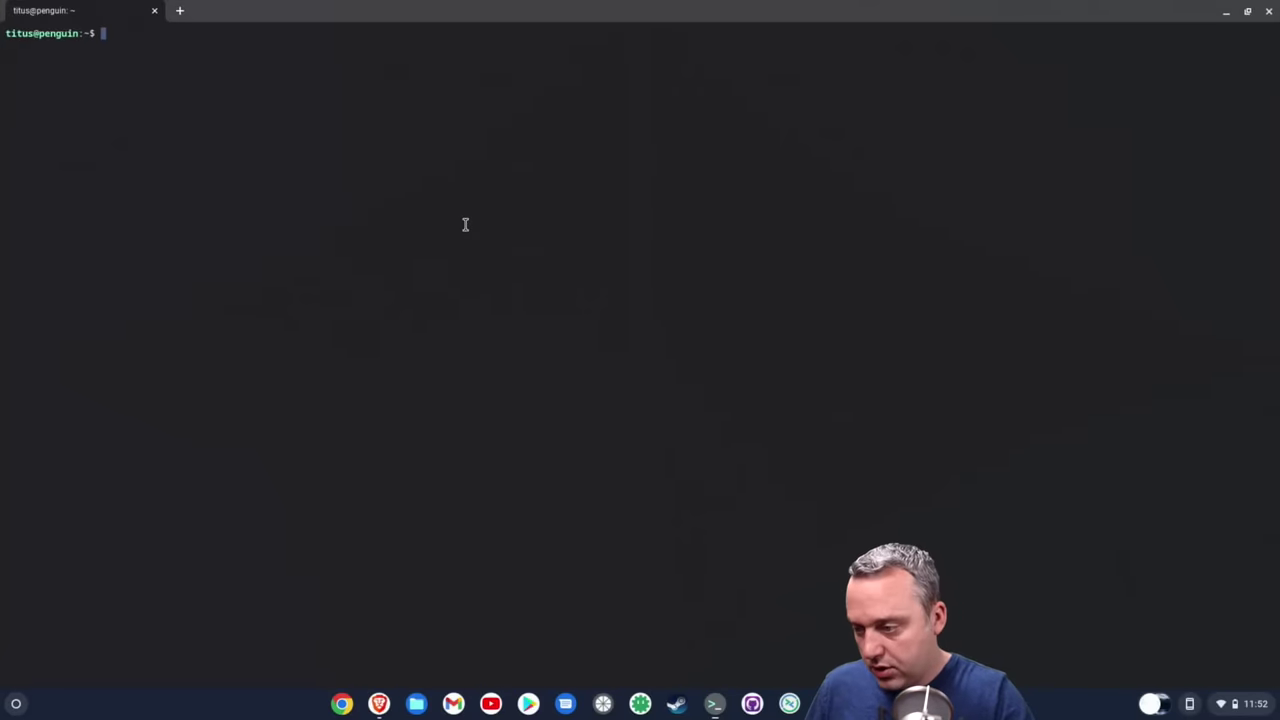
key("ctrl+plus")
key("ctrl+plus")
key("ctrl+plus")
key("ctrl+plus")
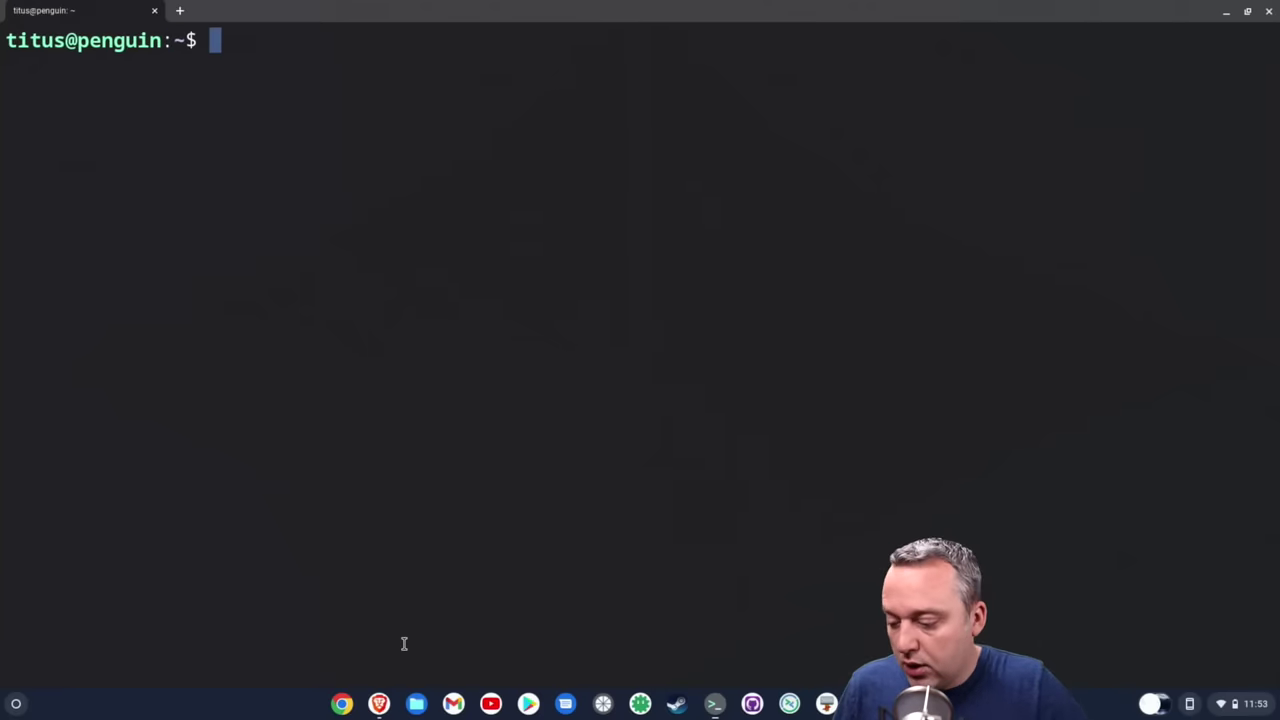
left_click(378, 704)
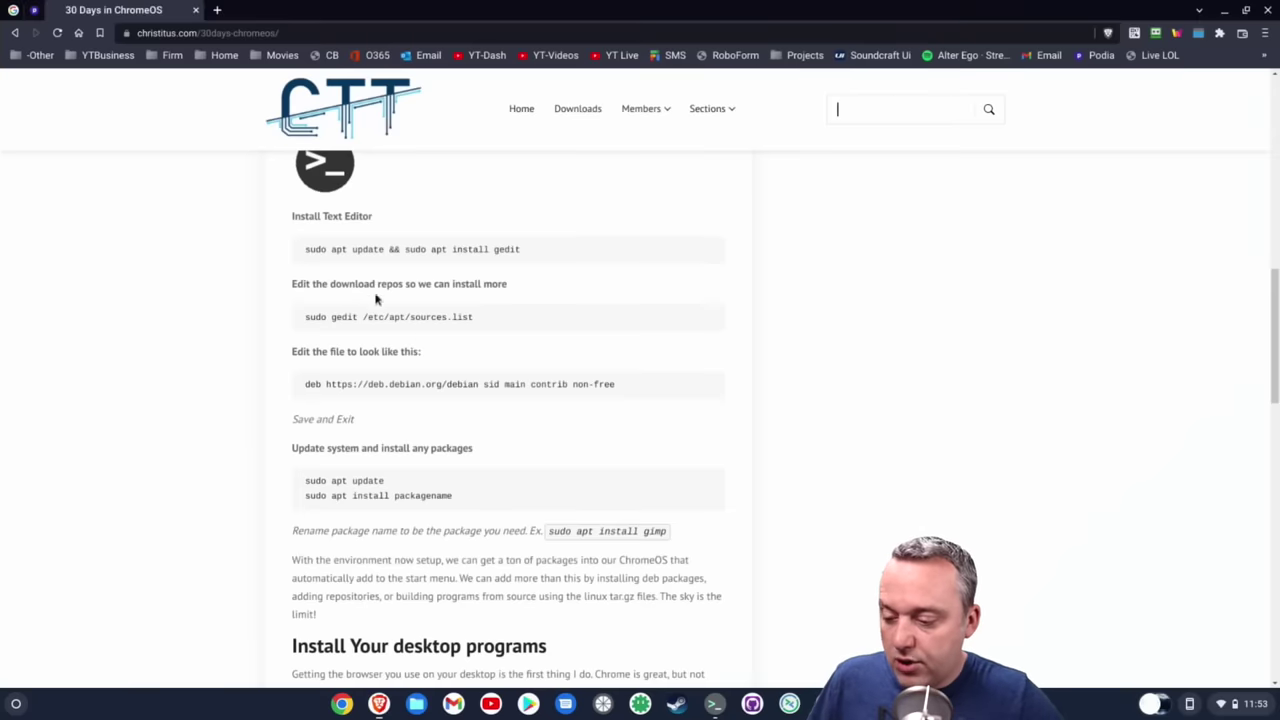
Switch to the terminal and run sudo apt update && sudo apt install gedit
key("alt+Tab")
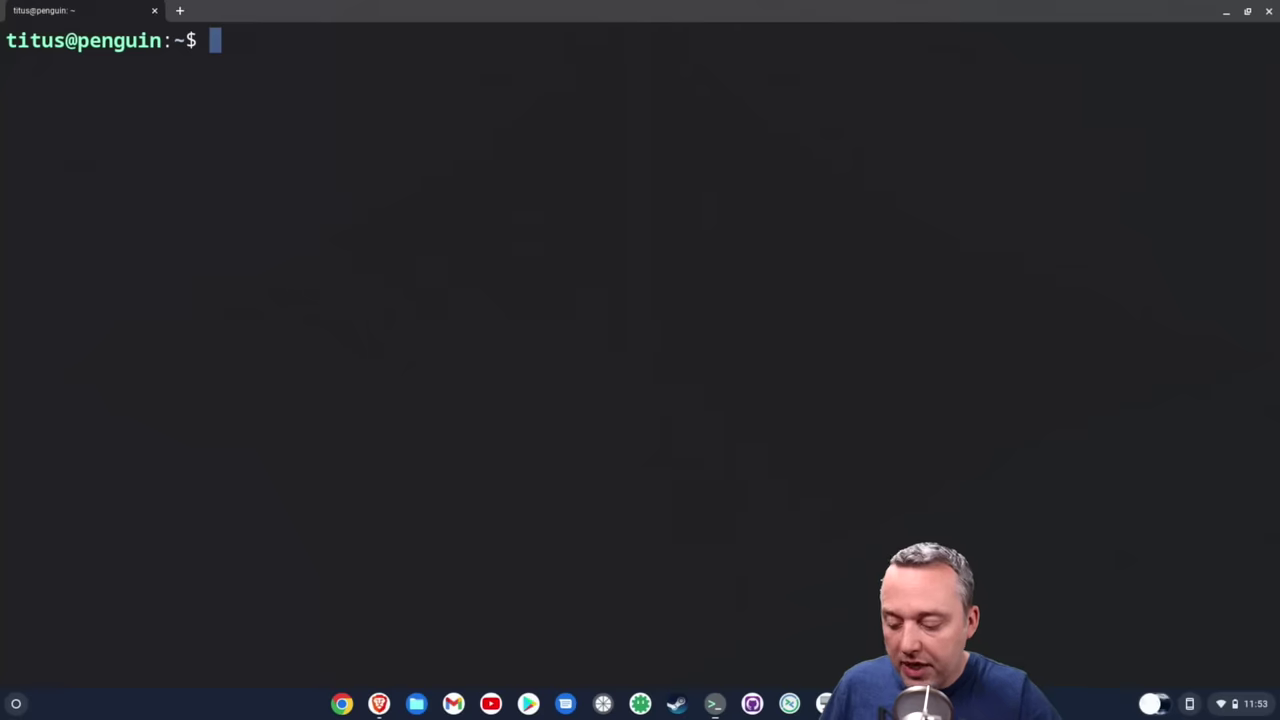
type("sudo apt update && sudo apt install gedit")
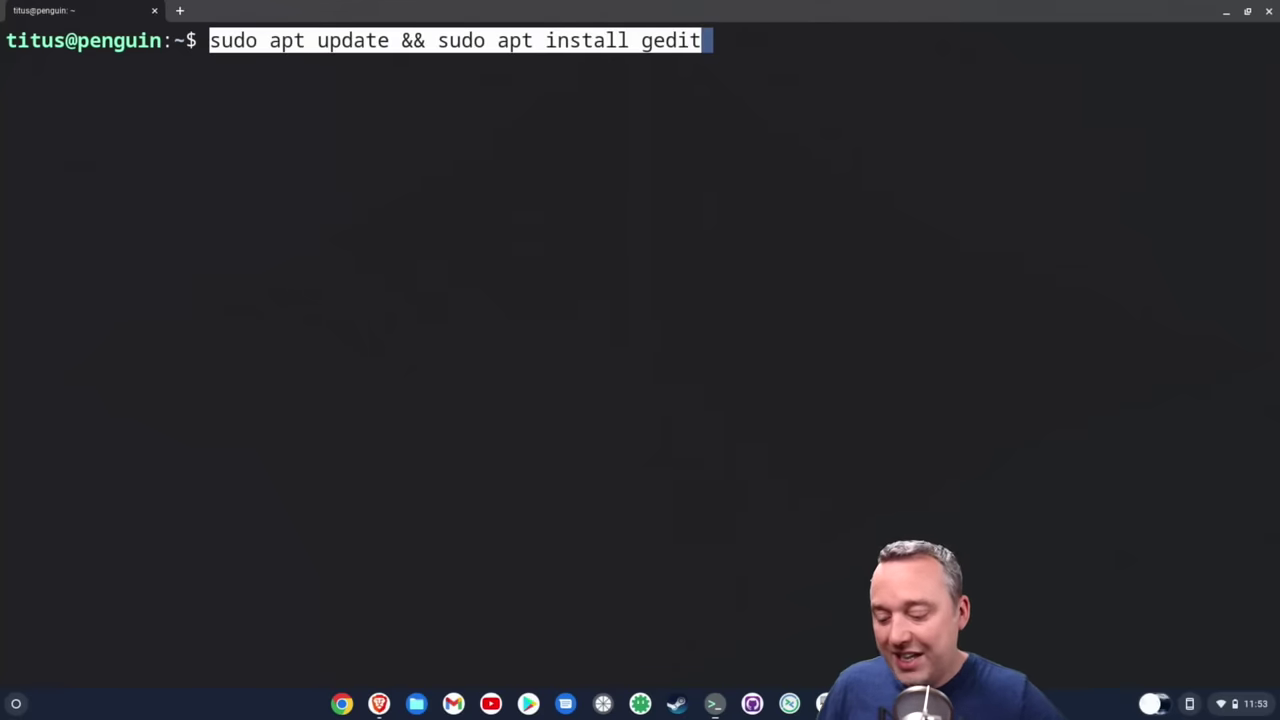
key("Return")
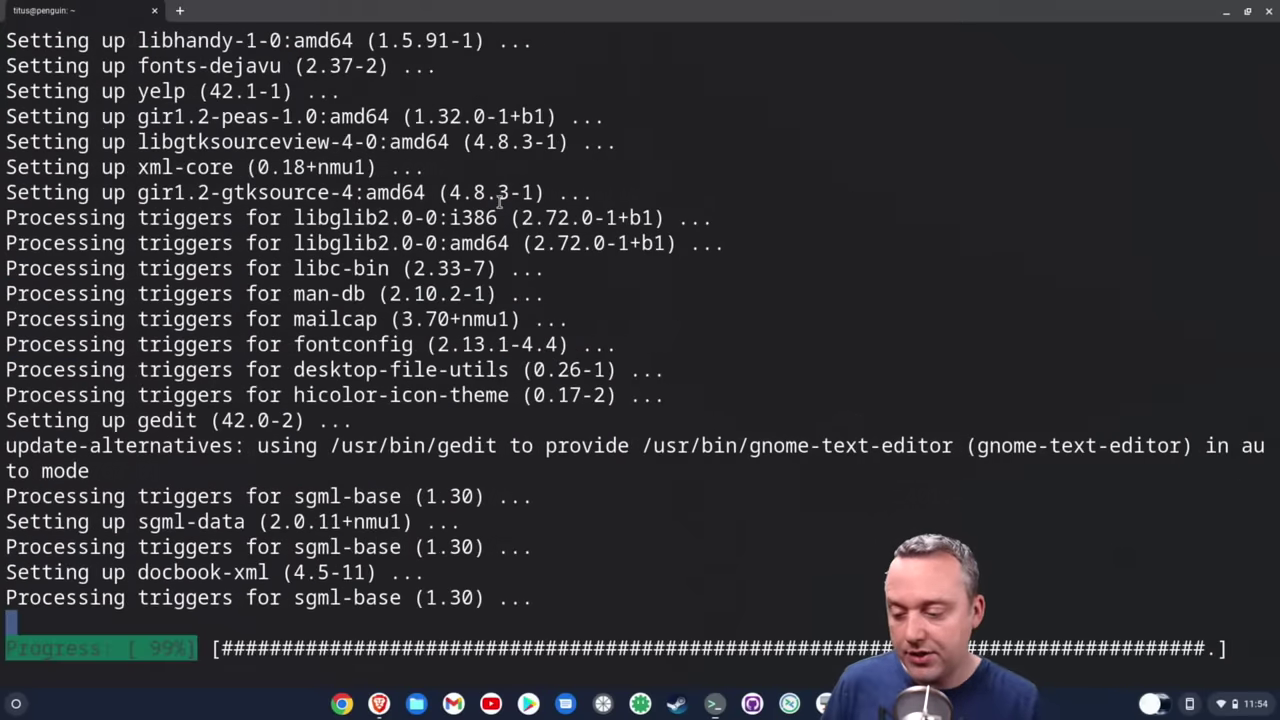
Copy the article's command sudo gedit /etc/apt/sources.list and try to run it in the terminal
key("alt+Tab")
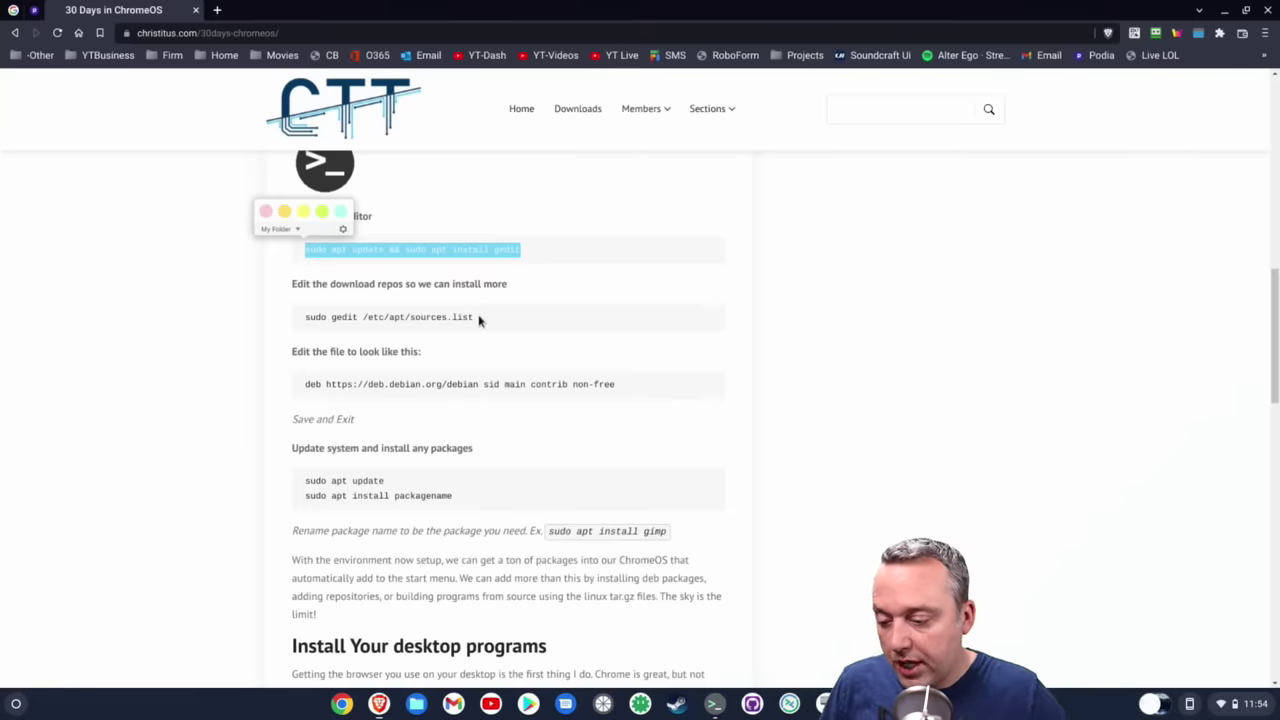
left_click_drag(479, 320, 310, 320)
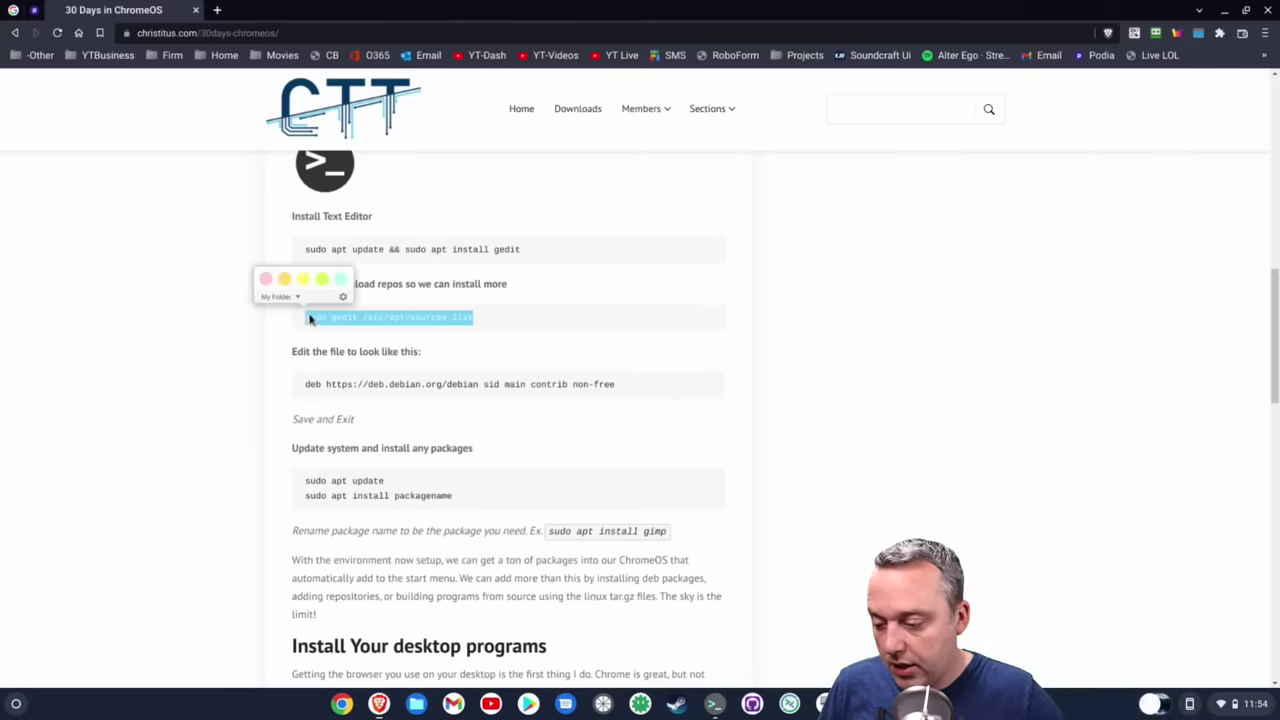
right_click(310, 319)
left_click(357, 324)
key("alt+Tab")
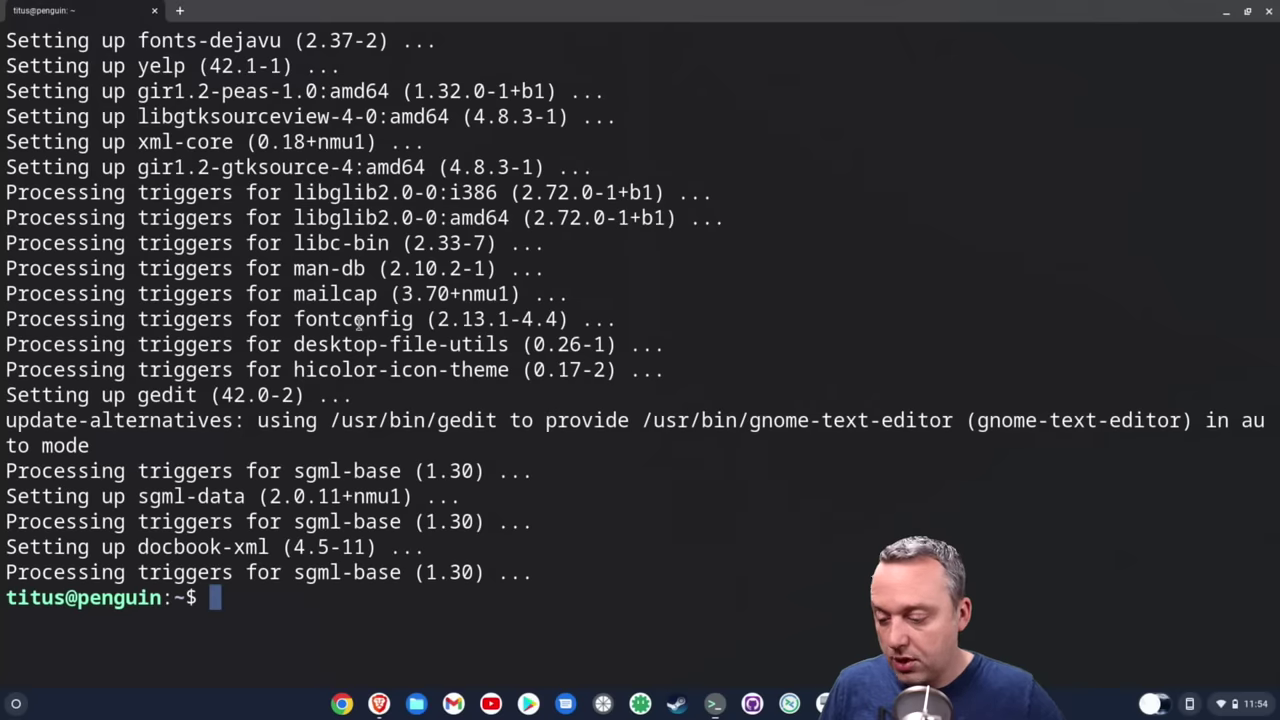
key("ctrl+shift+v")
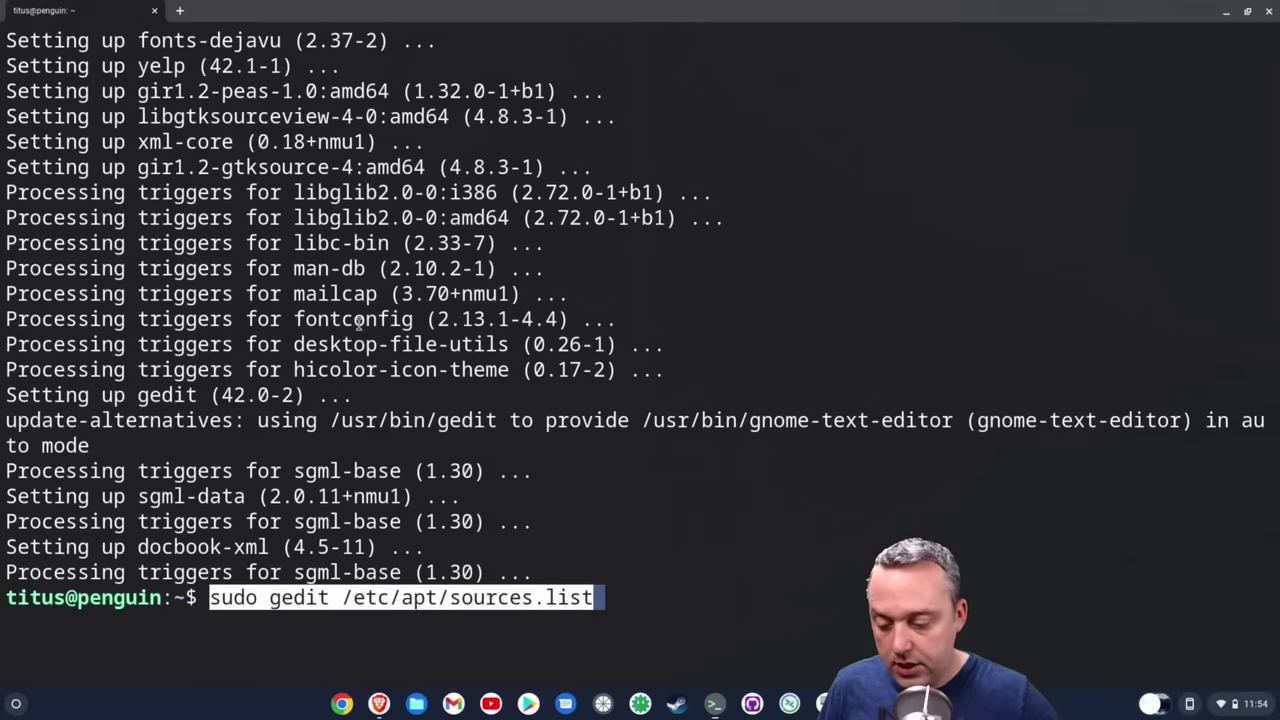
key("Return")
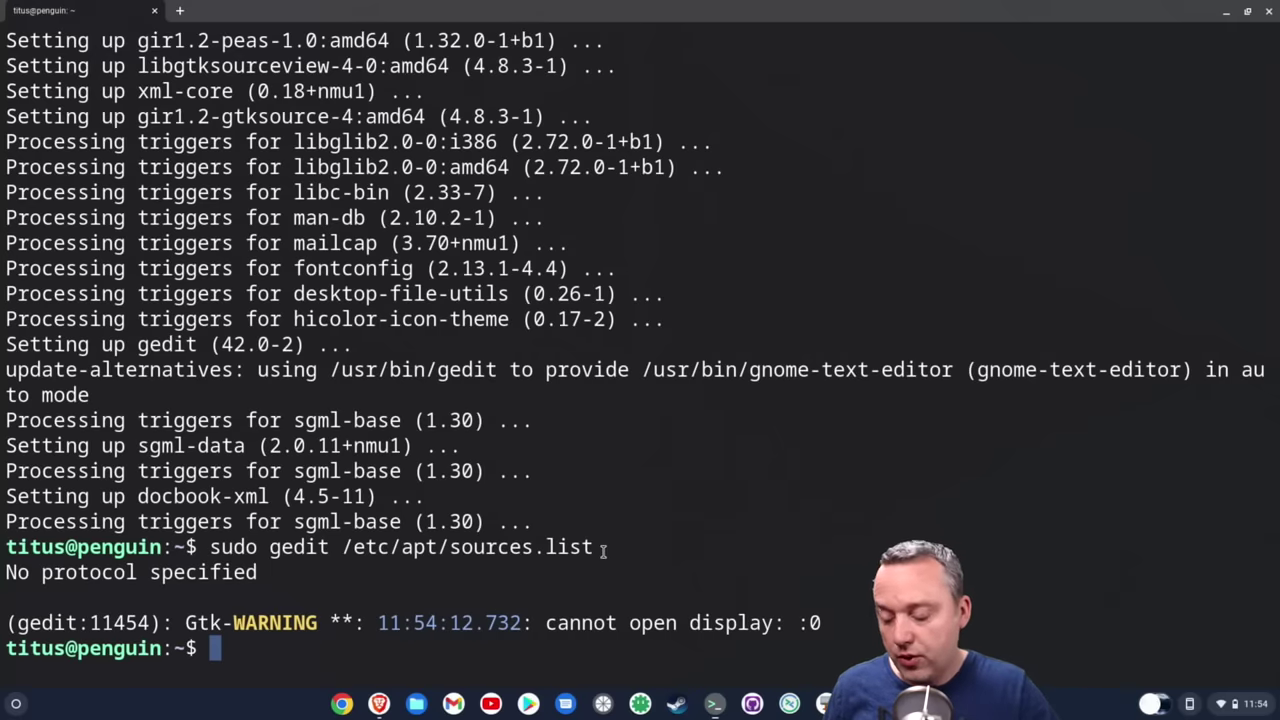
Try to open /etc/apt/sources.list in nano with sudo
type("sud")
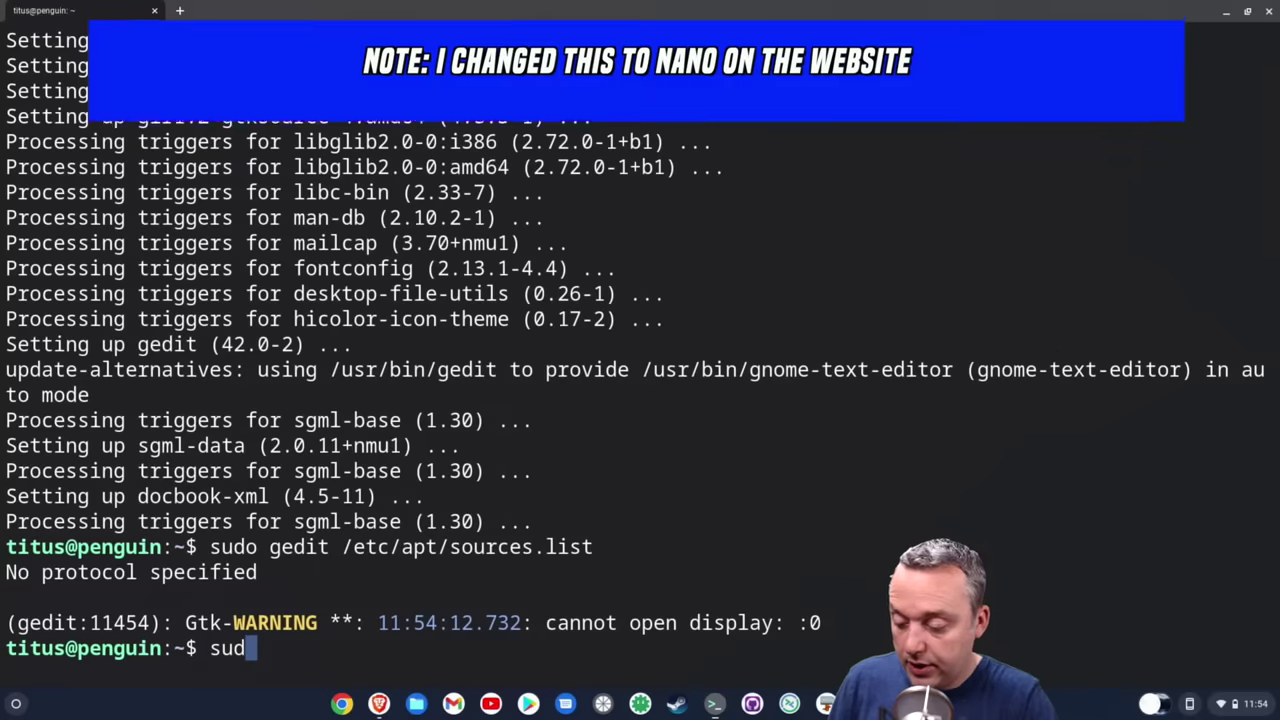
type("o nano /etc/")
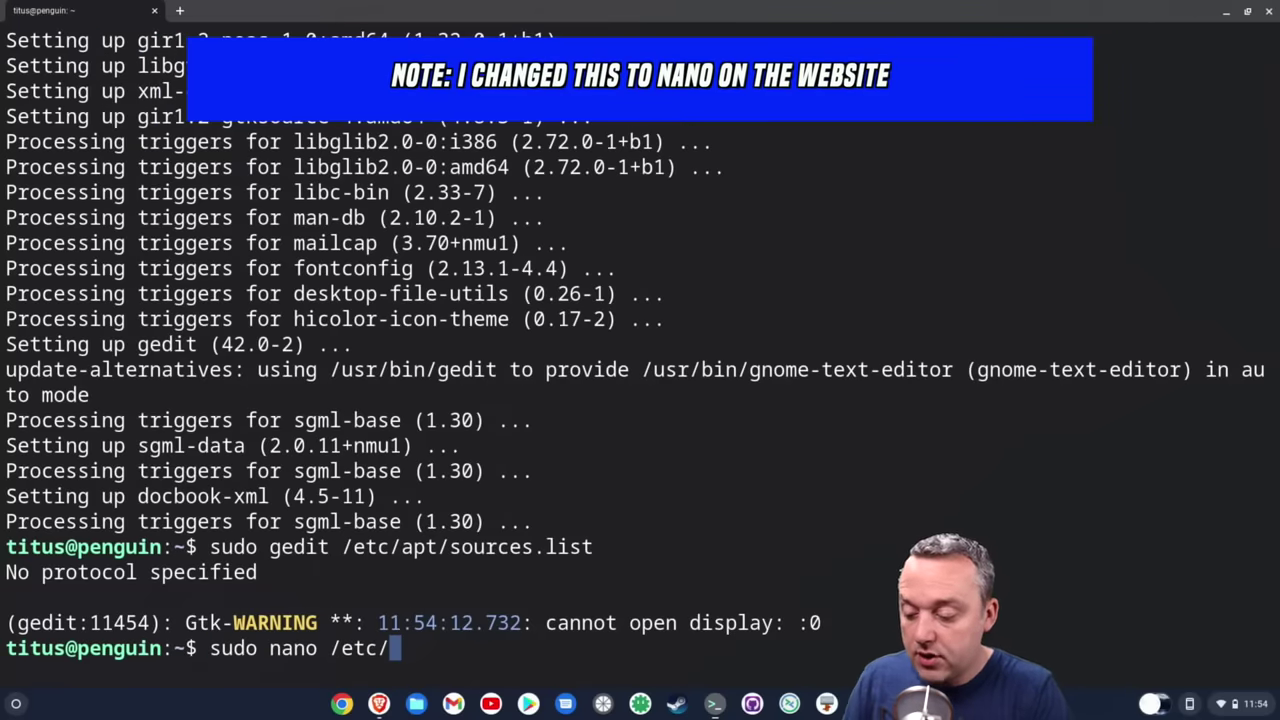
type("apt/sources.list")
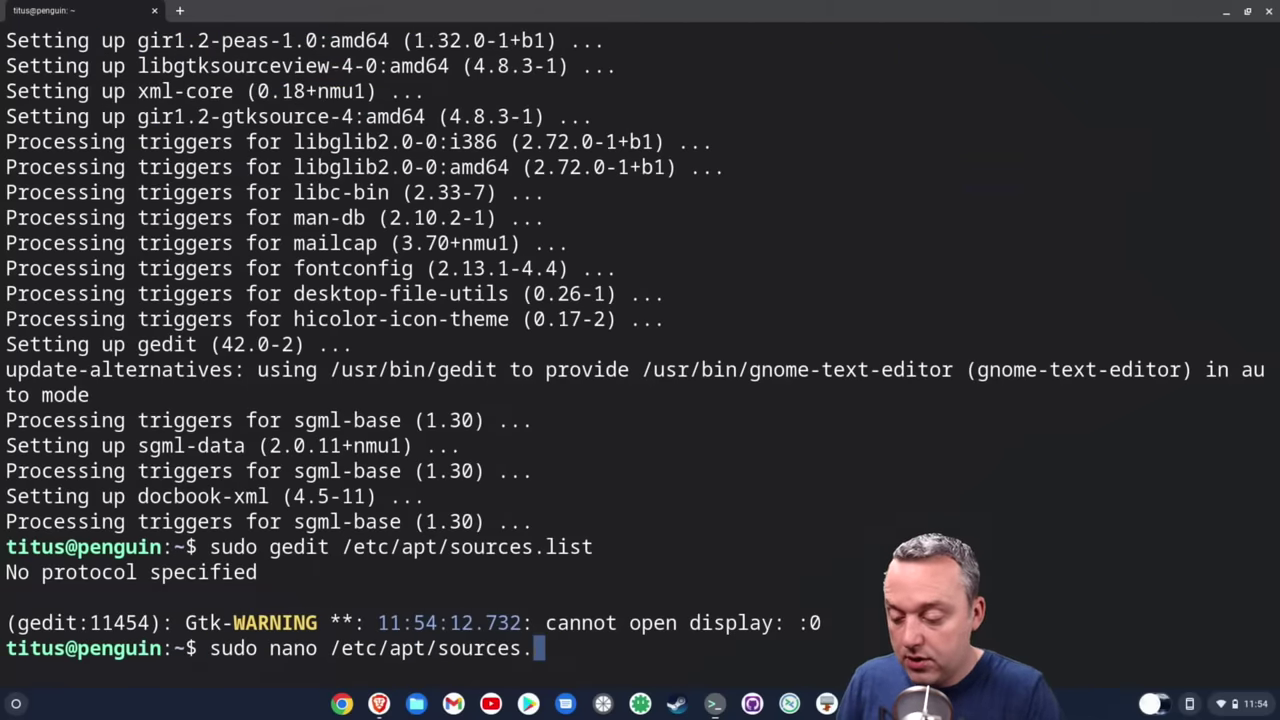
key("Return")
Install nano through apt and open /etc/apt/sources.list in it with sudo
type("sudo apt install nano")
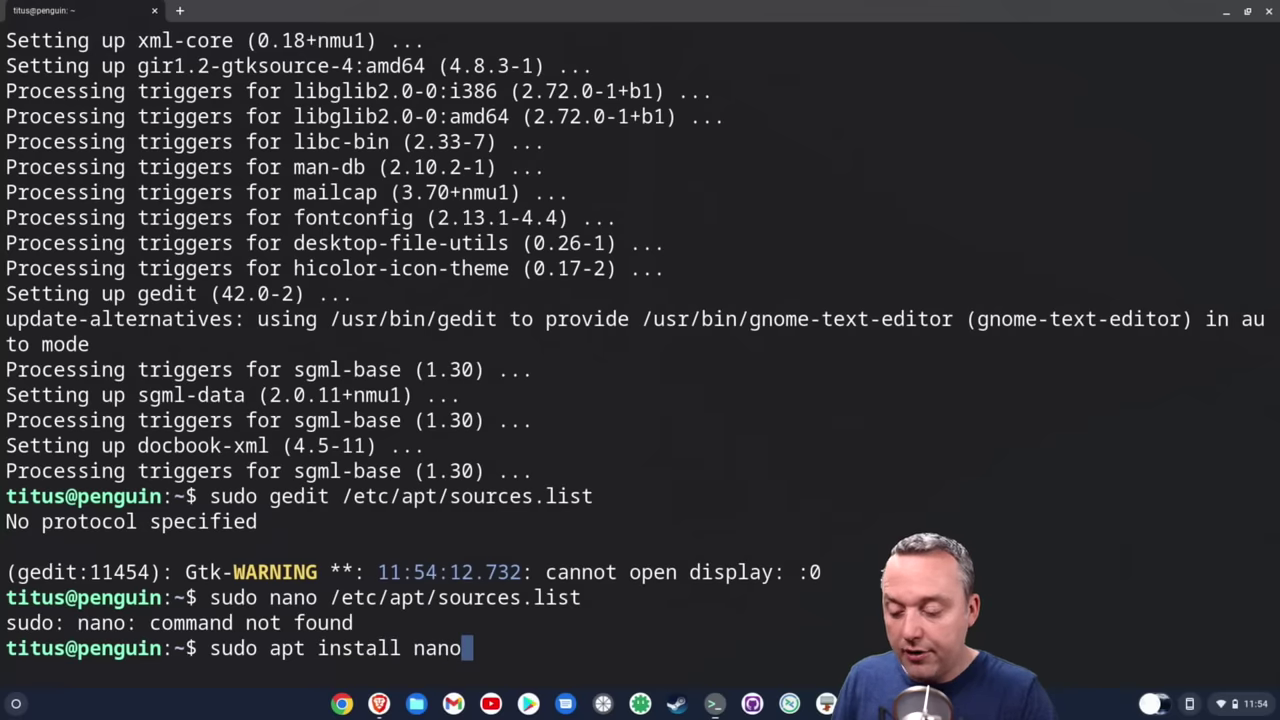
key("Return")
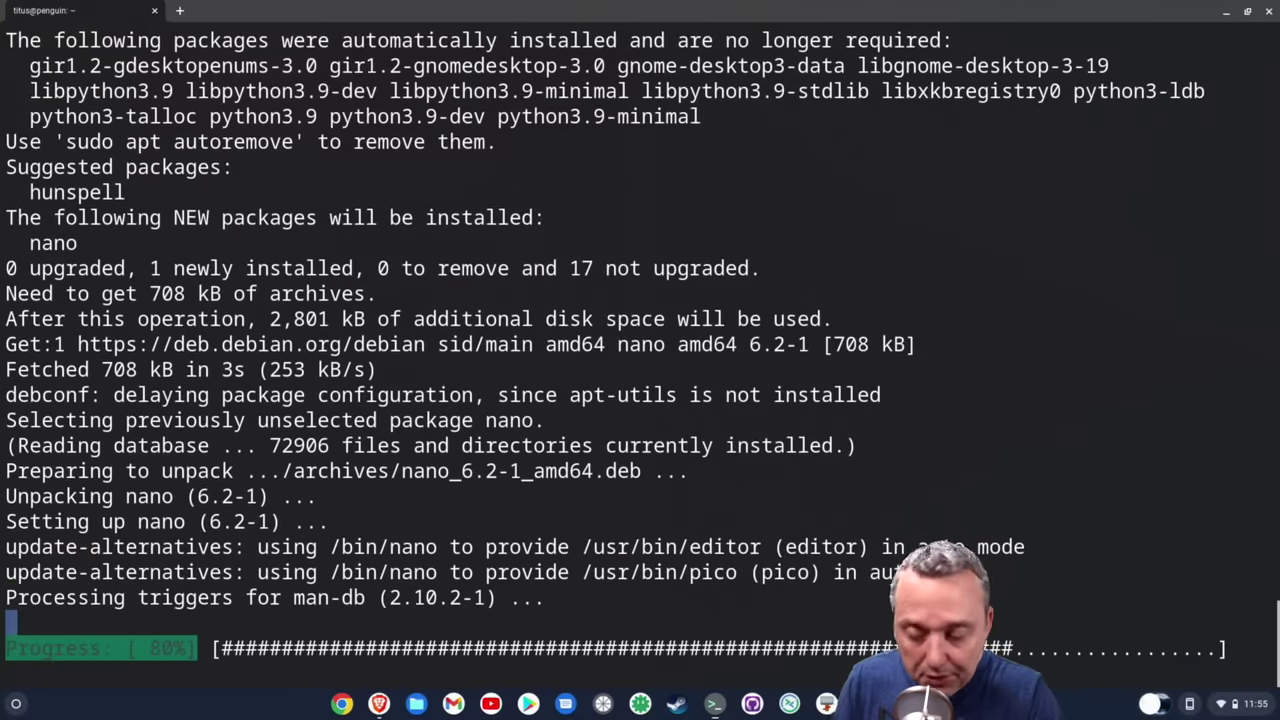
type("sudo ")
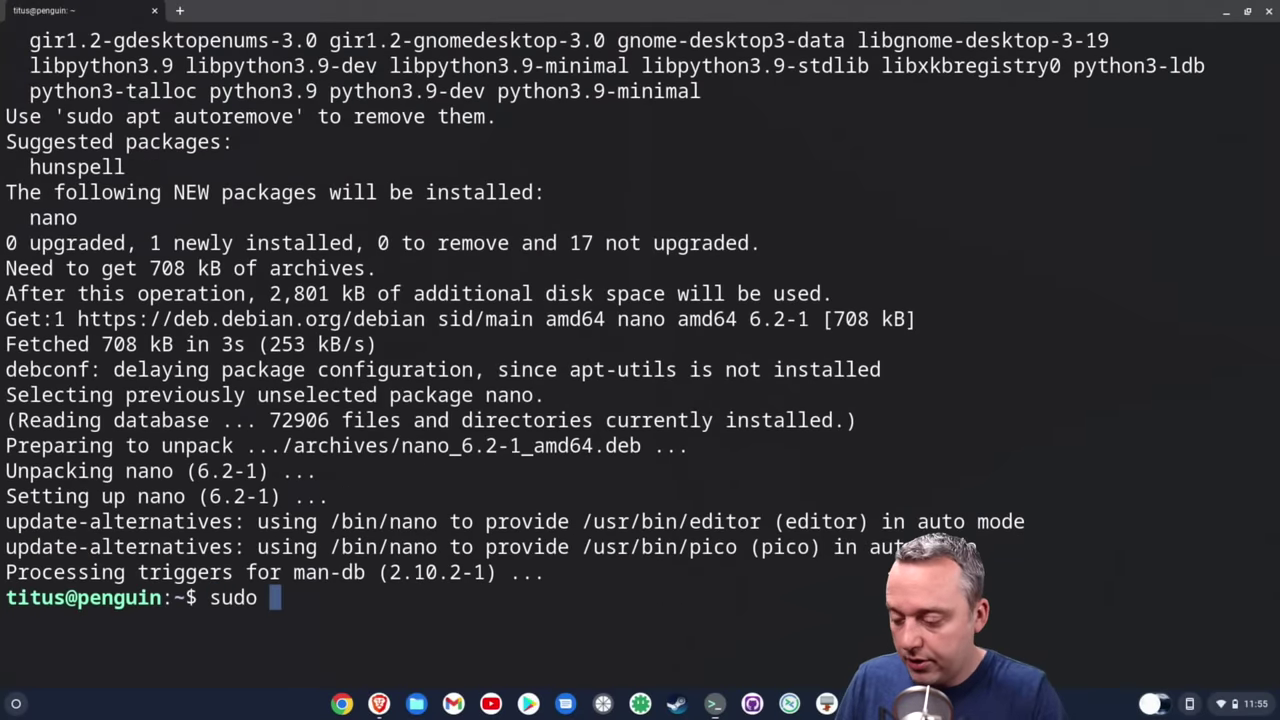
type("nano /etc/s")
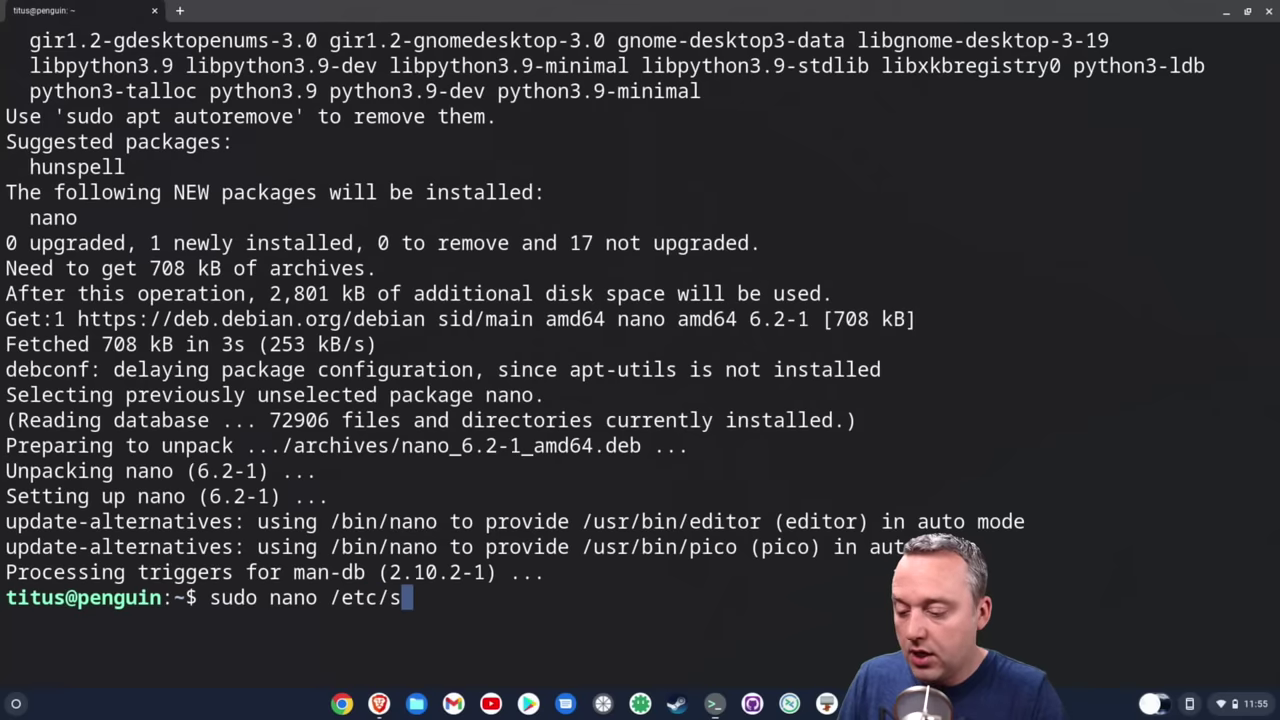
key("BackSpace")
type("apt/sour")
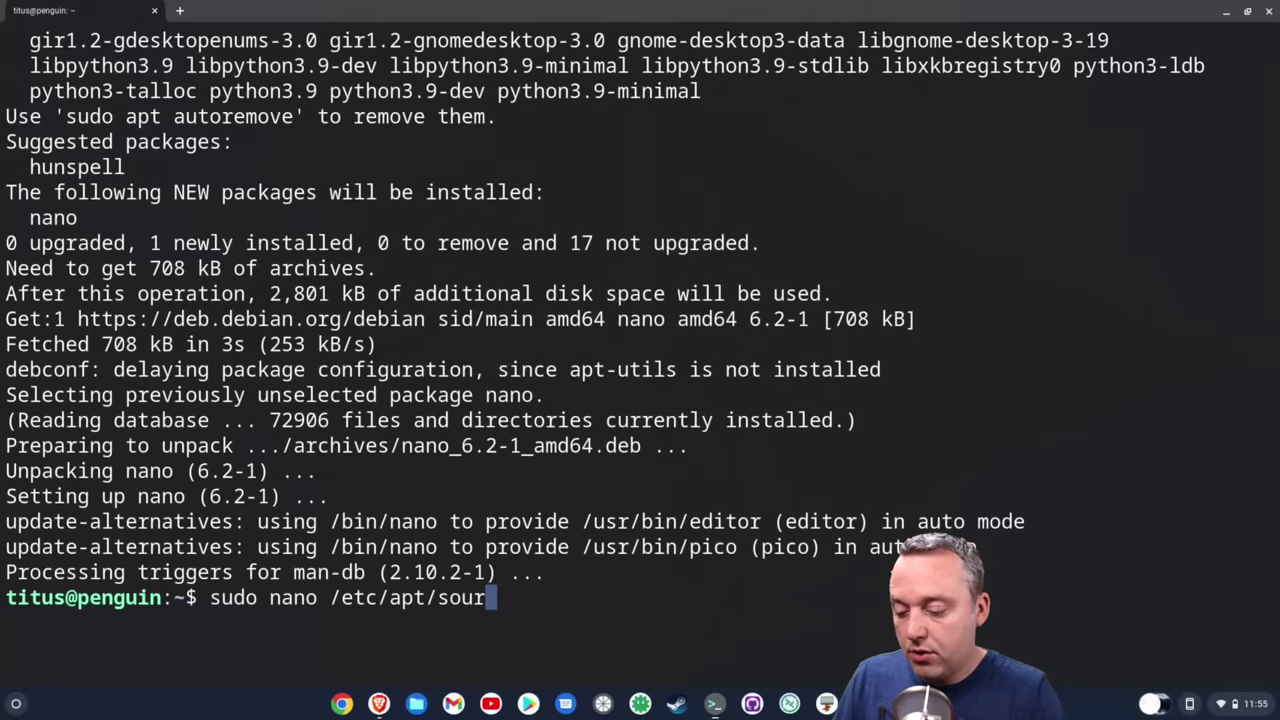
type("ces.list")
key("Return")
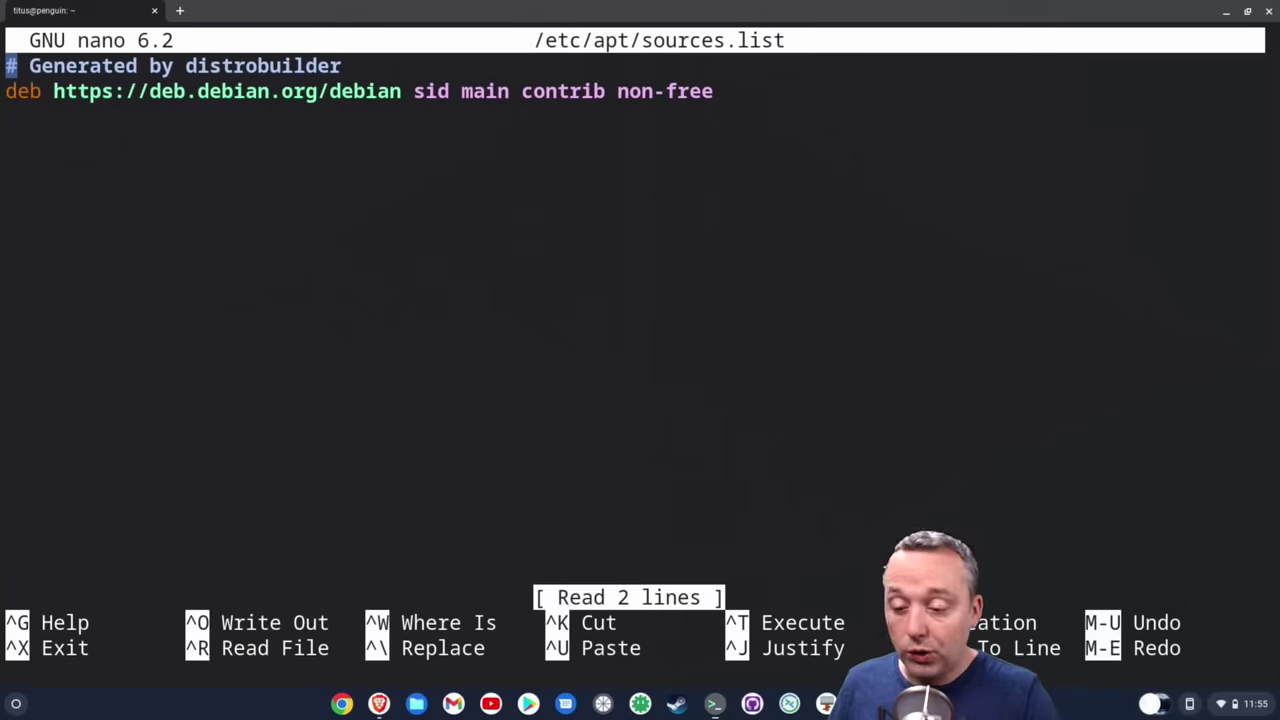
Write out /etc/apt/sources.list under the same file name and exit nano
key("ctrl+o")
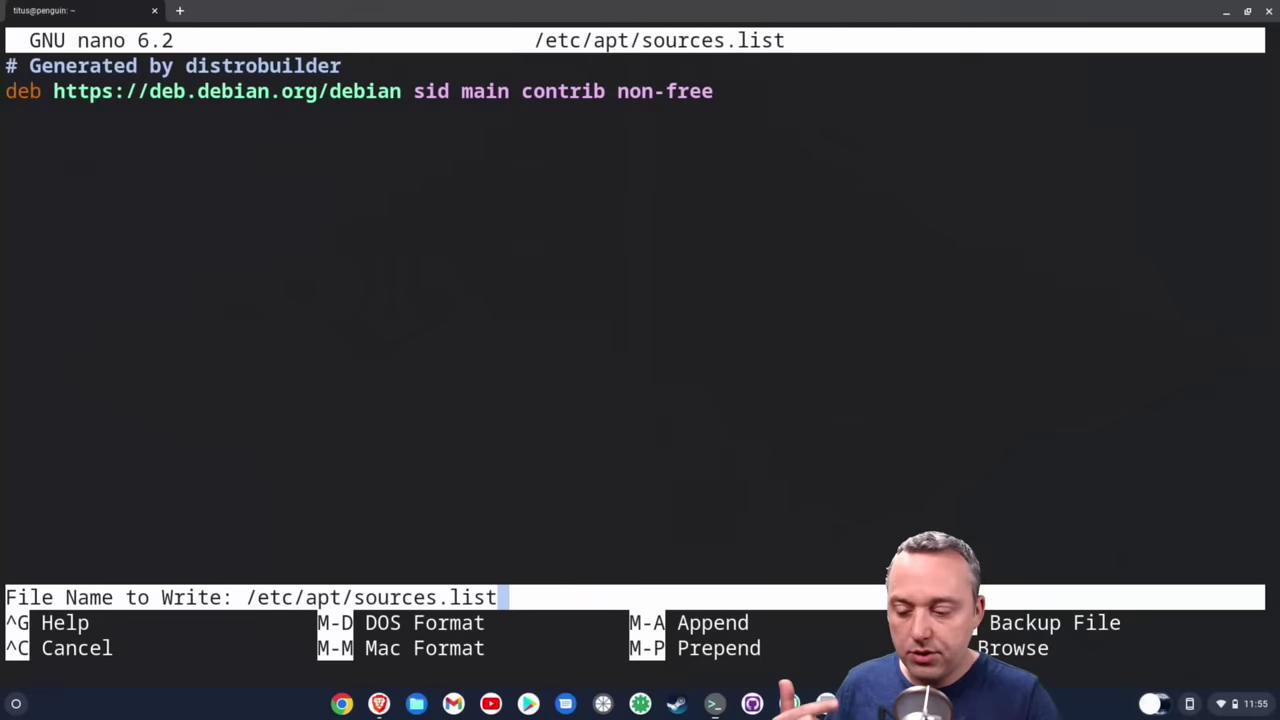
key("Return")
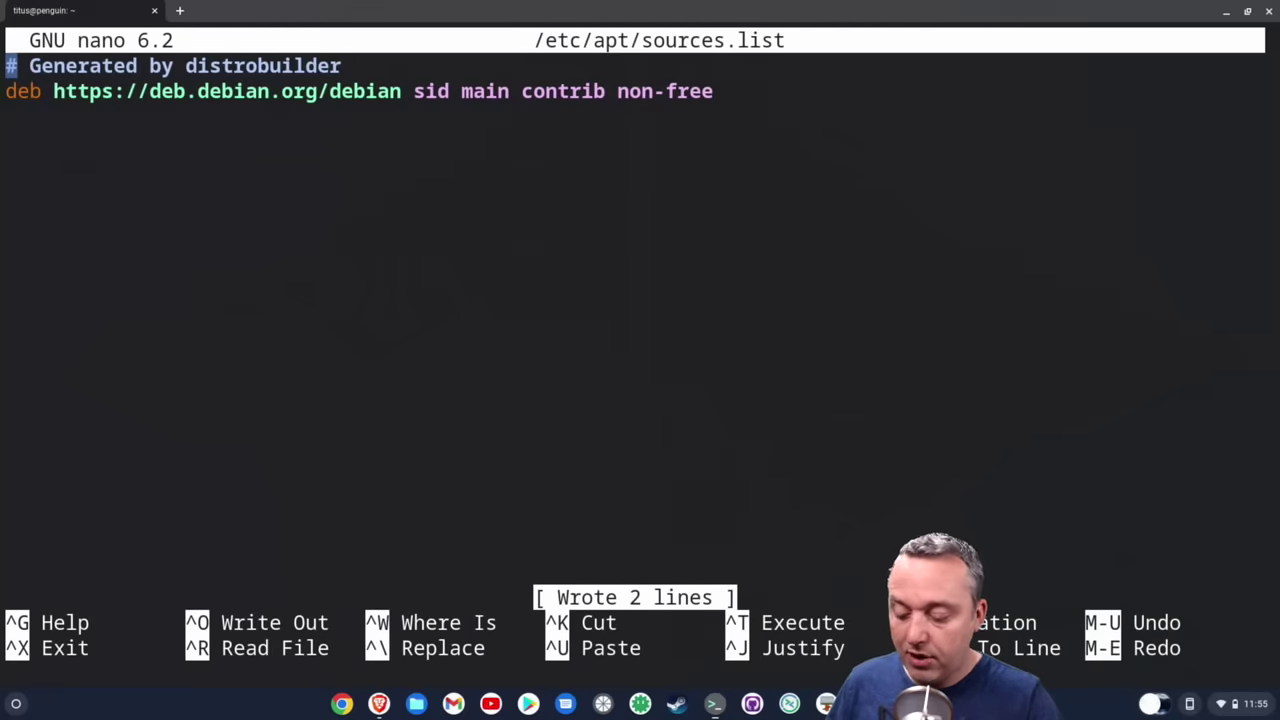
key("ctrl+x")
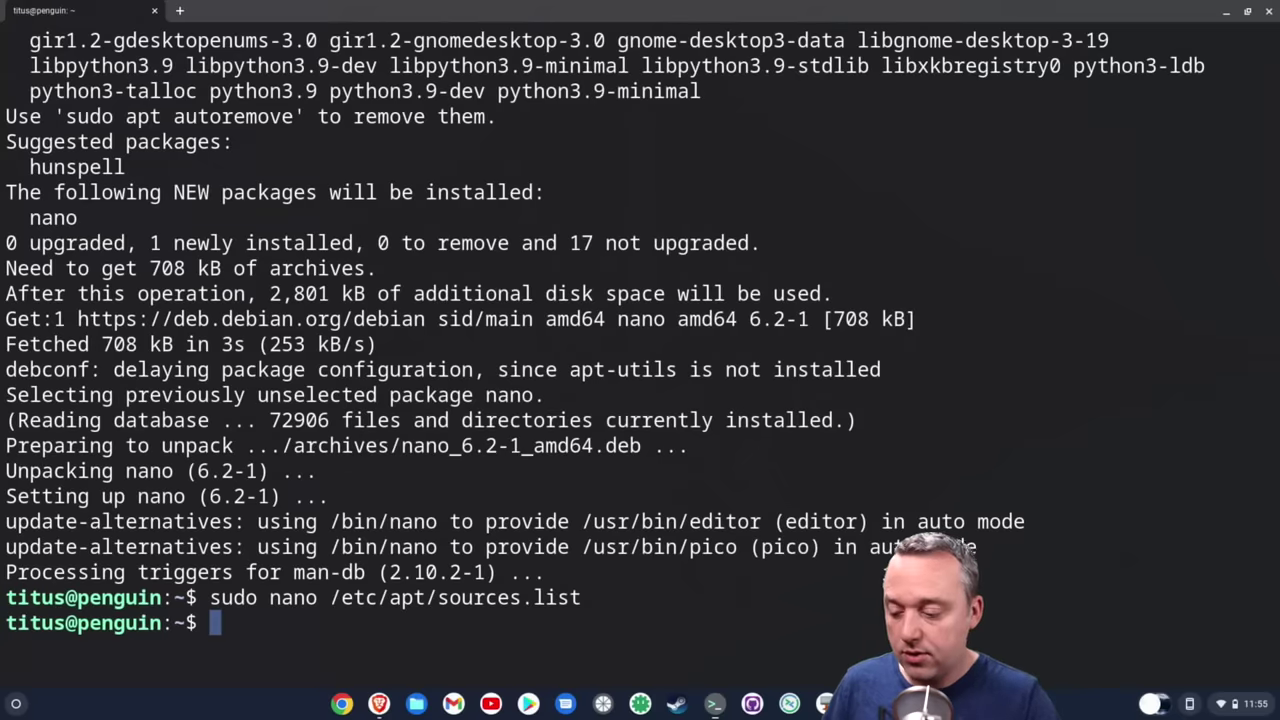
Check the article's package installation commands, and run sudo apt install gimp in the terminal
key("alt+Tab")
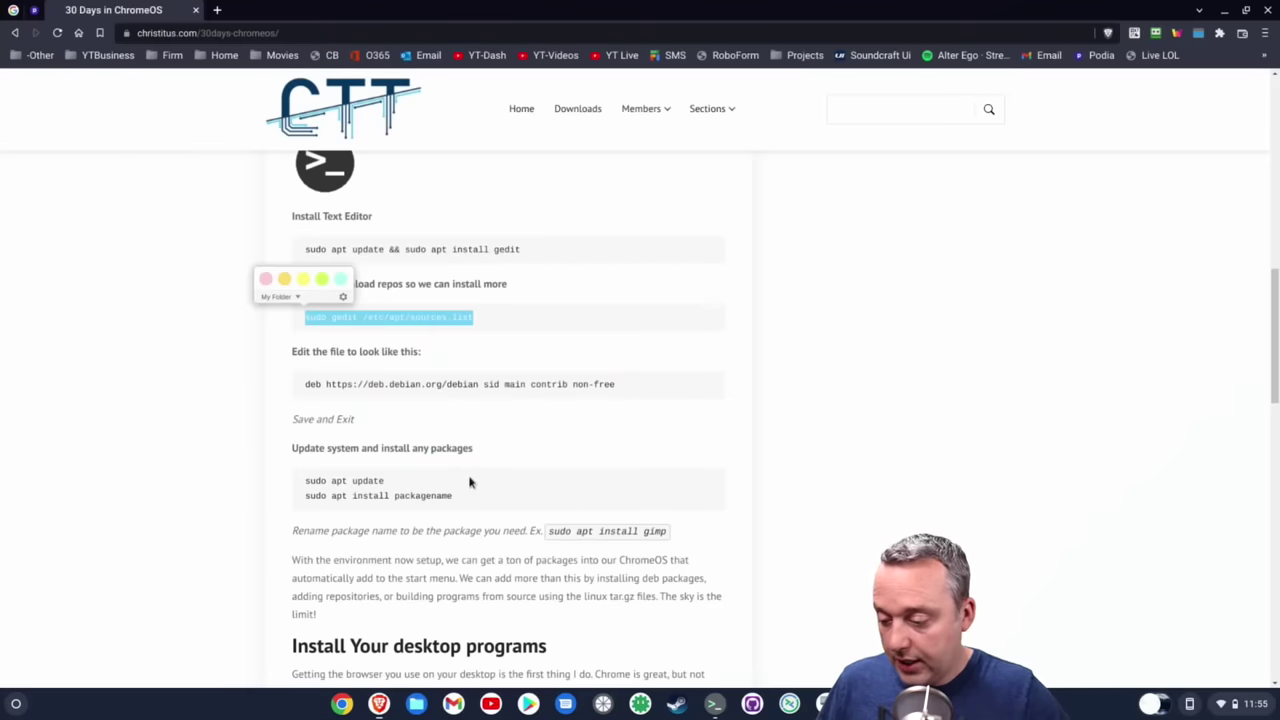
scroll(470, 483, "down", 3)
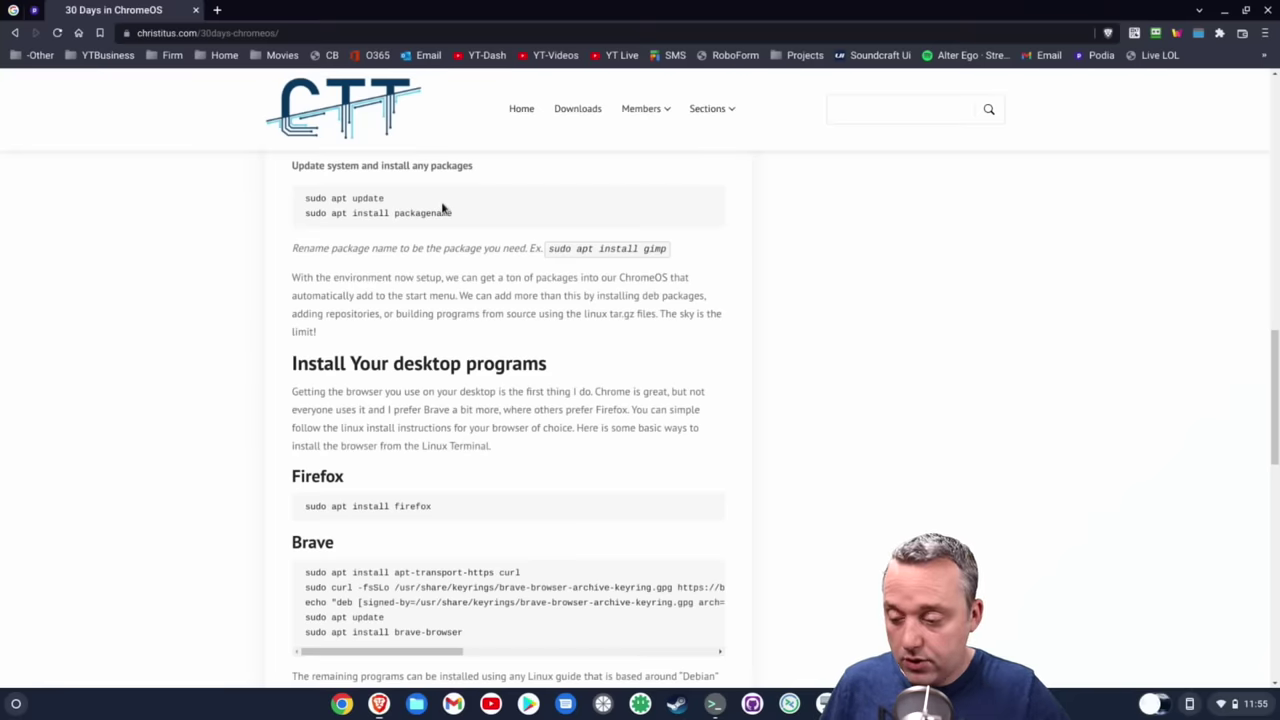
key("alt+Tab")
type("sudo a")
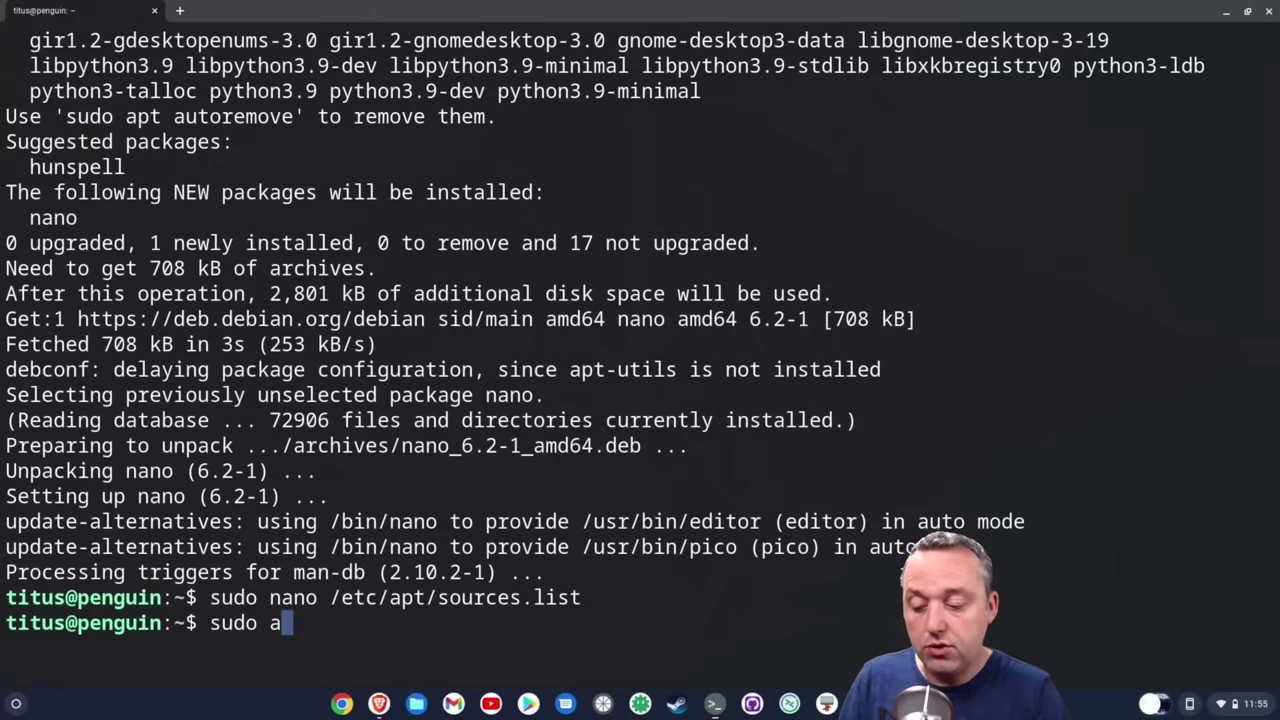
type("pt install gimp")
key("Return")
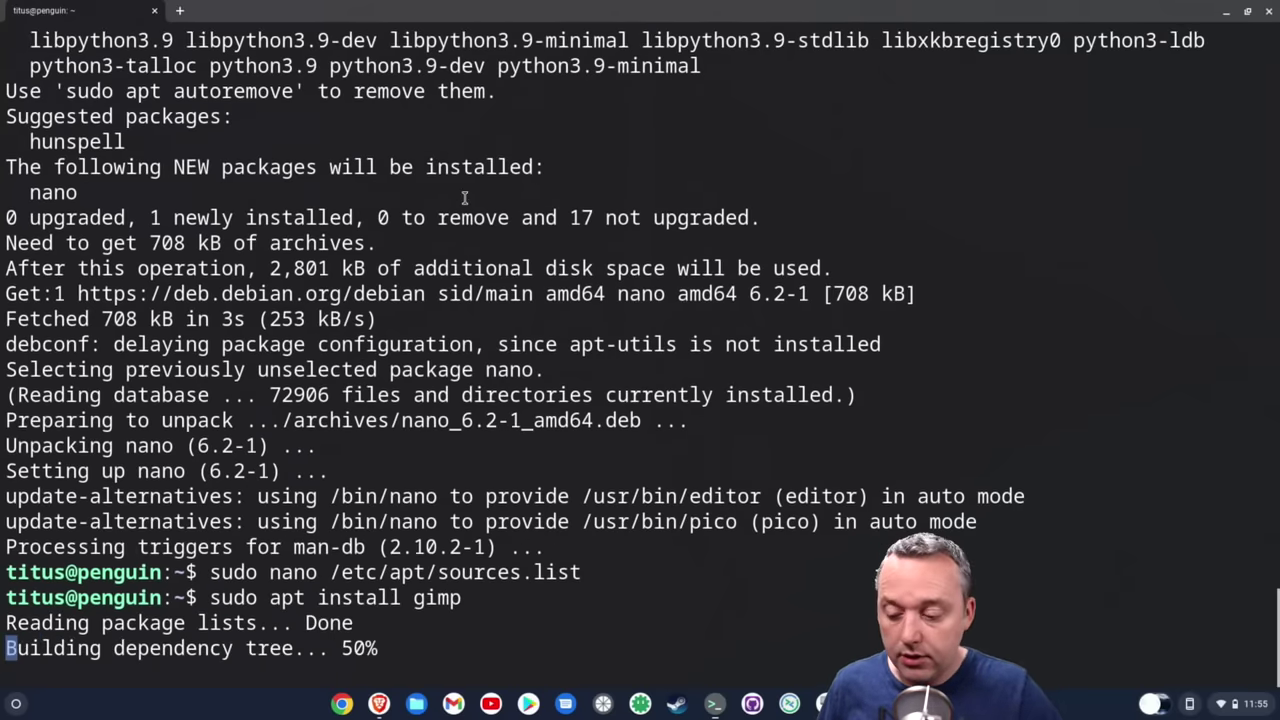
Review the article's Firefox and Brave commands, and install Firefox with sudo apt install firefox in the terminal, agreeing to continue
key("alt+Tab")
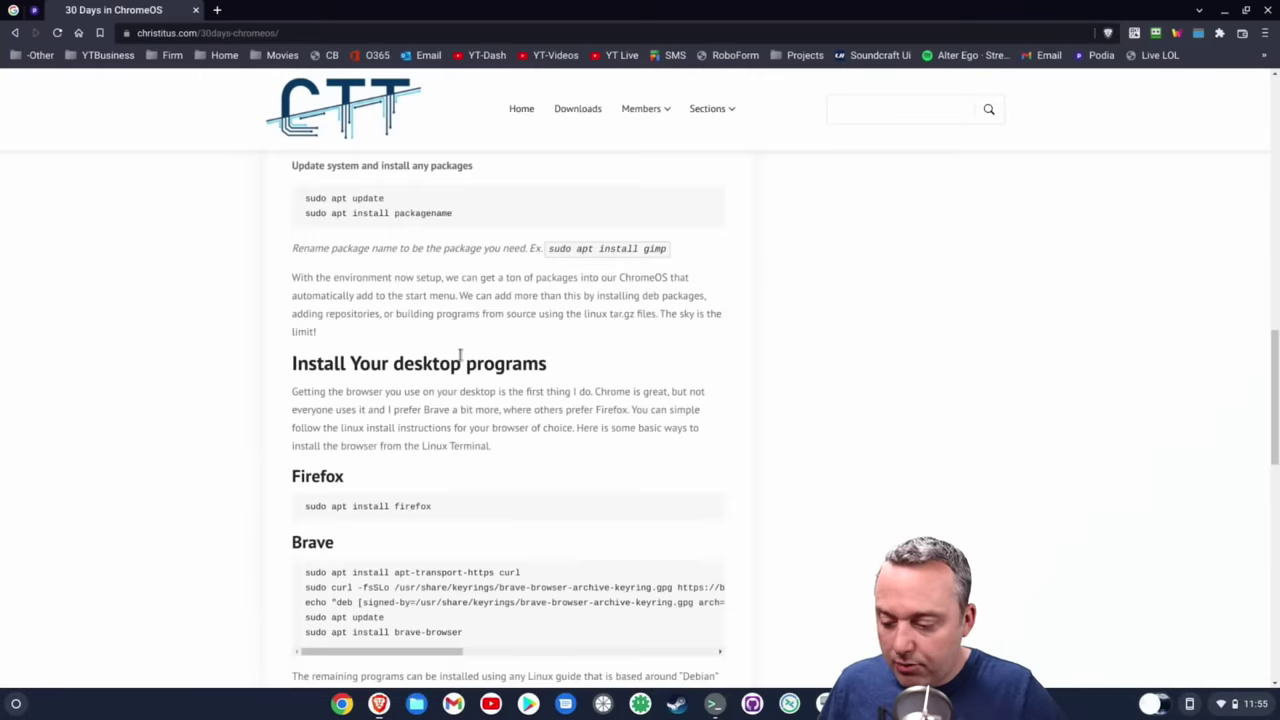
scroll(460, 355, "down", 3)
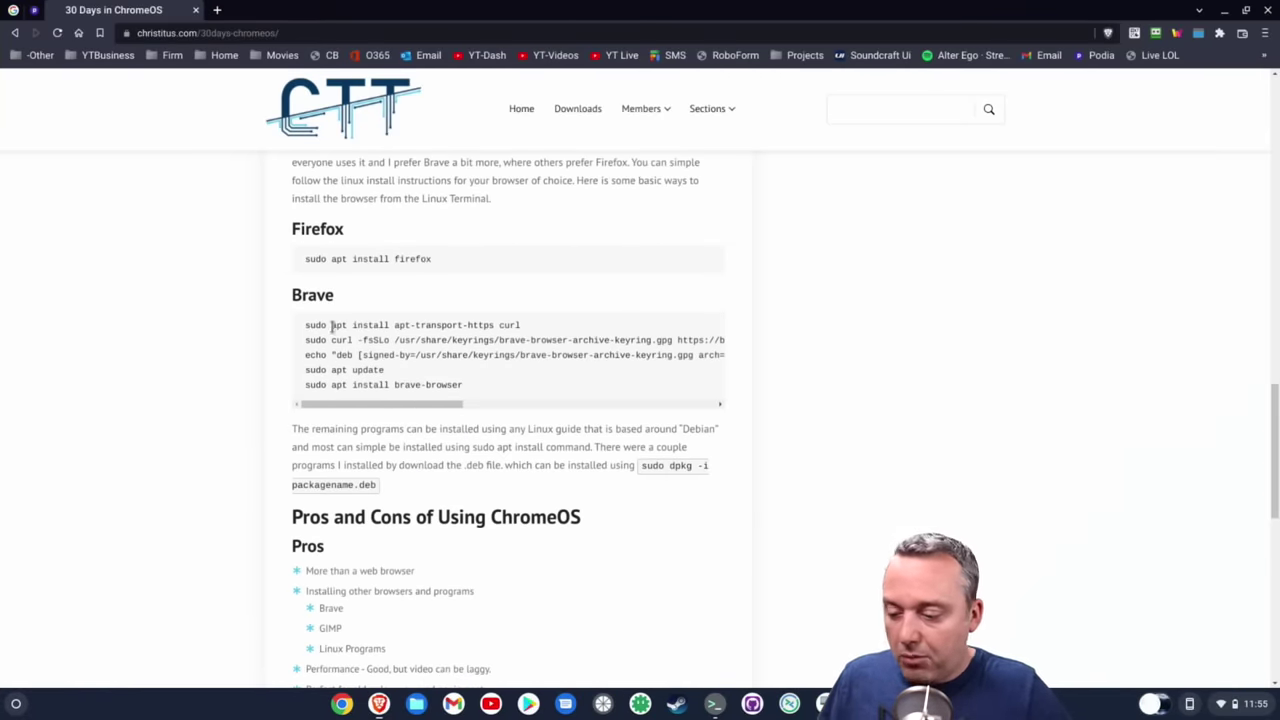
left_click_drag(331, 325, 466, 397)
left_click(468, 390)
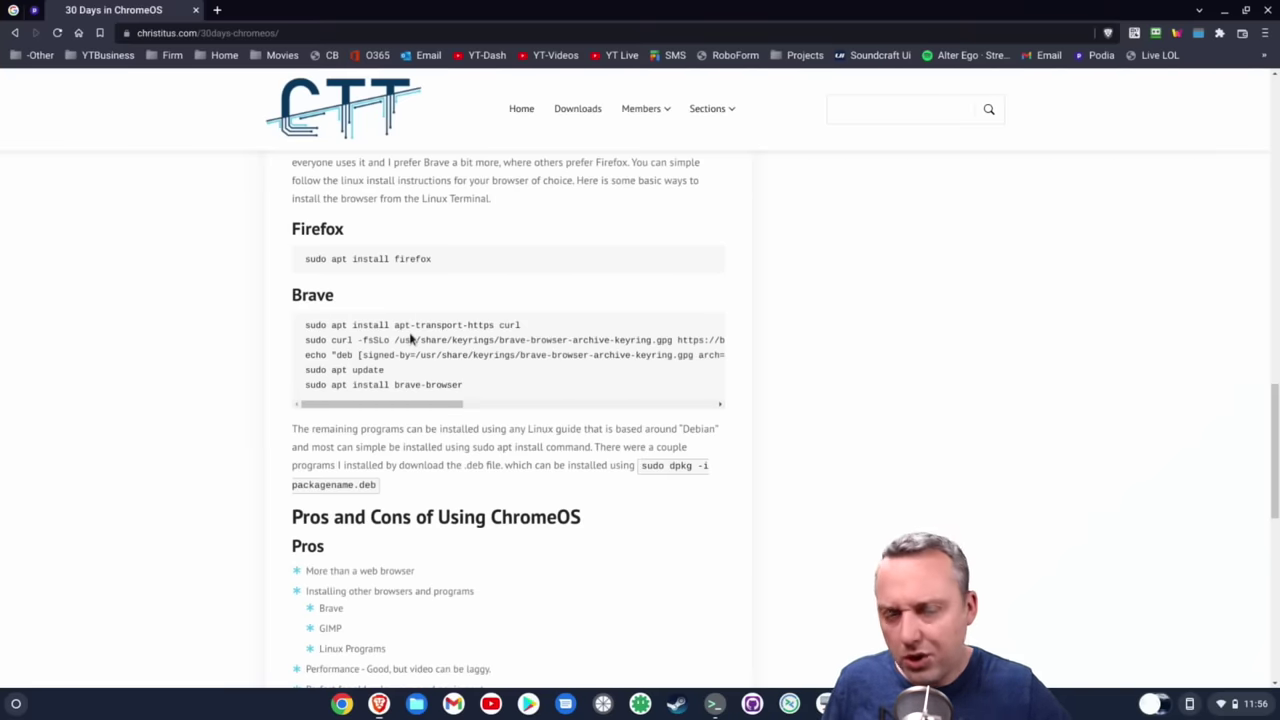
key("alt+Tab")
type("s")
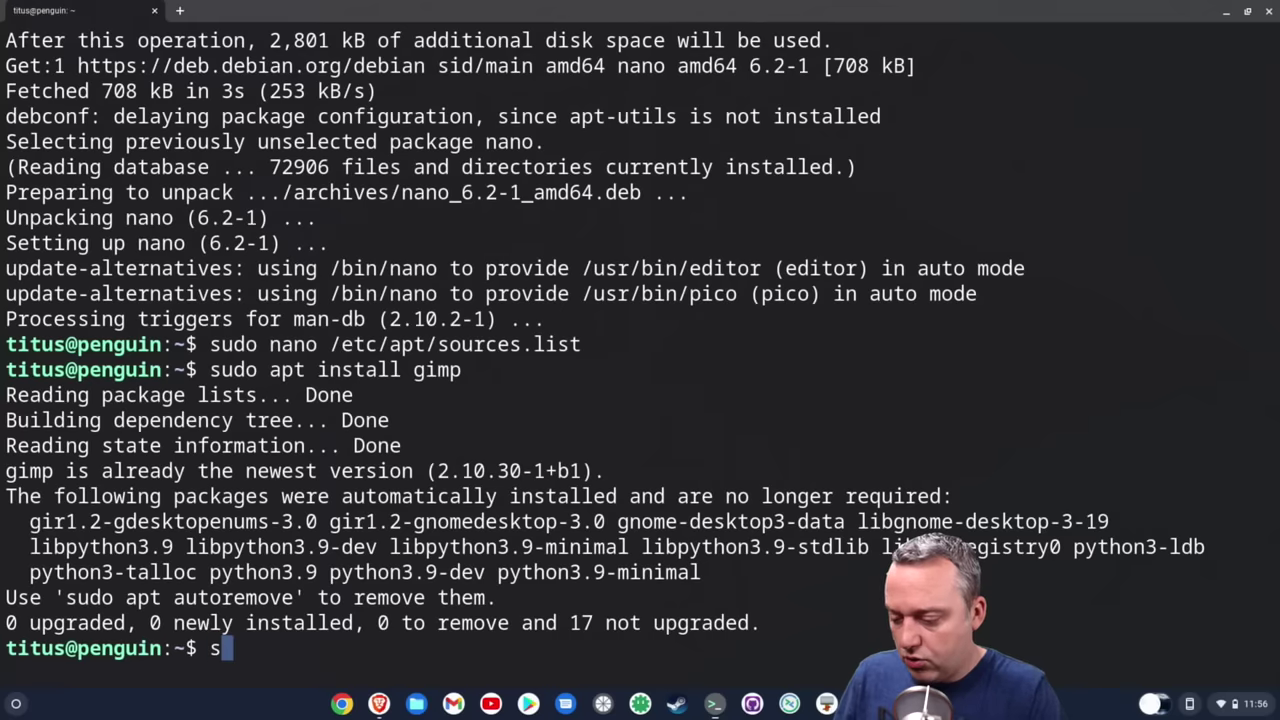
type("udo apt install firefox")
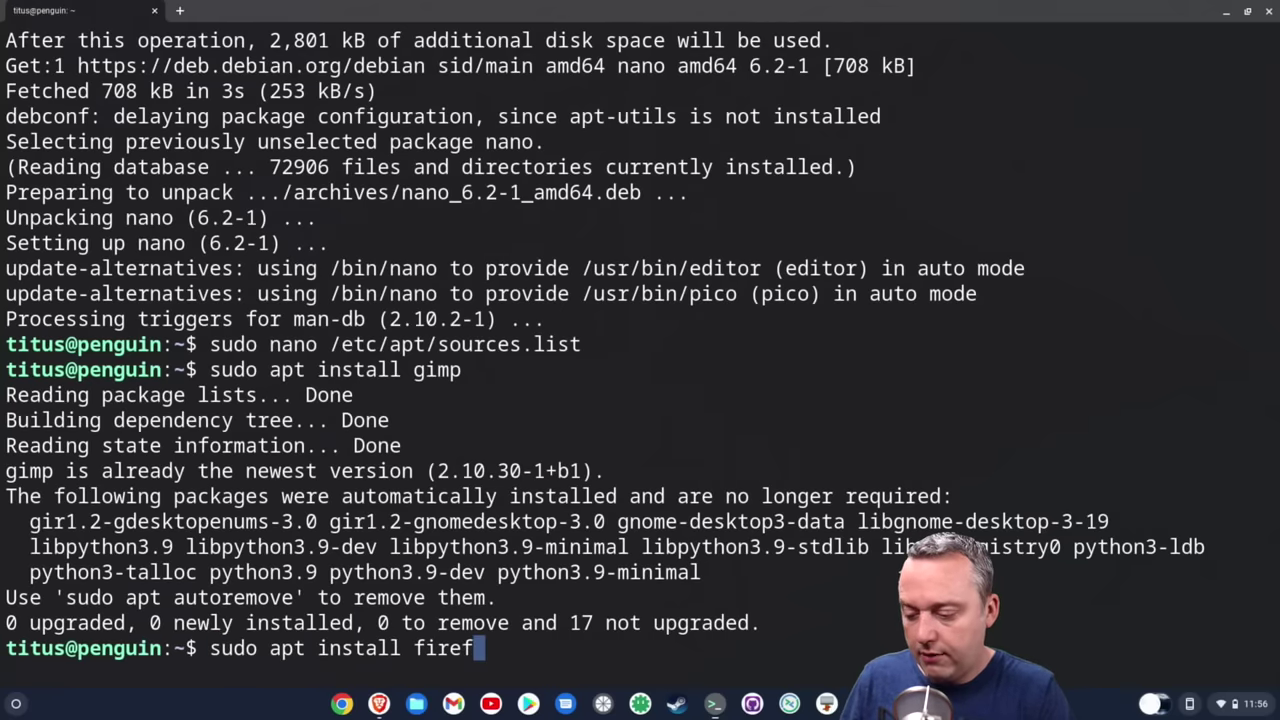
key("Return")
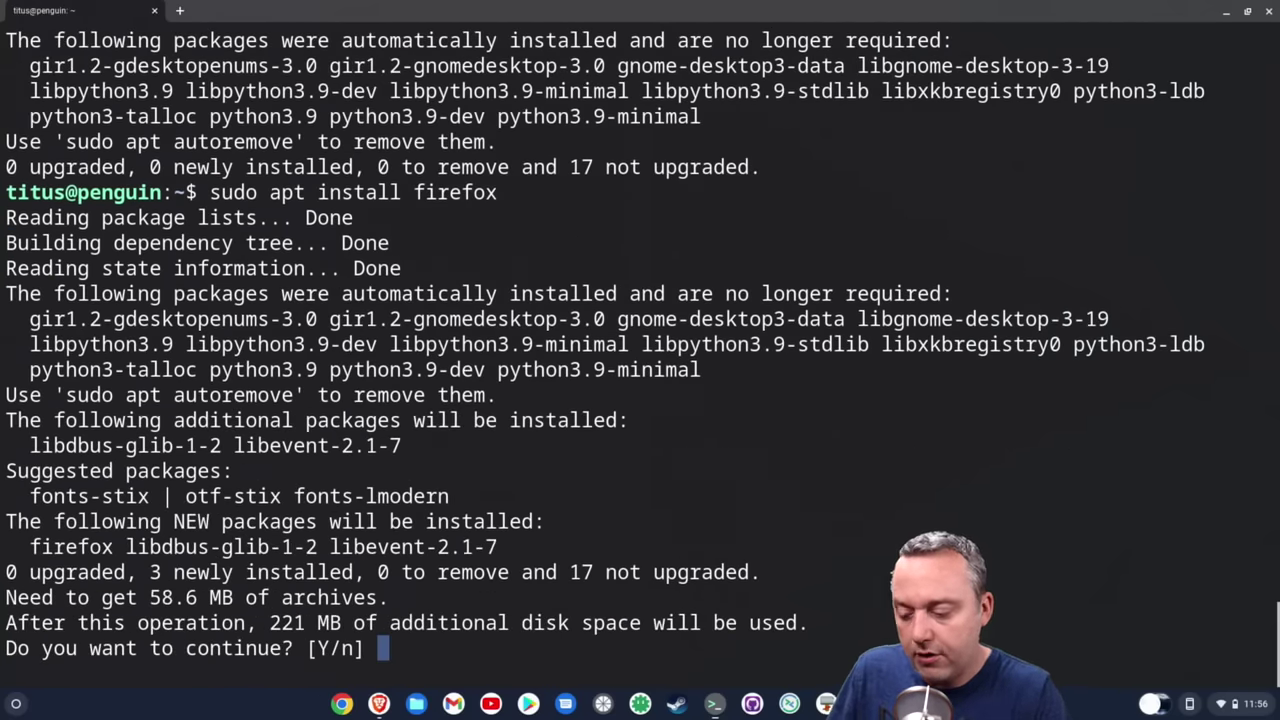
key("Return")
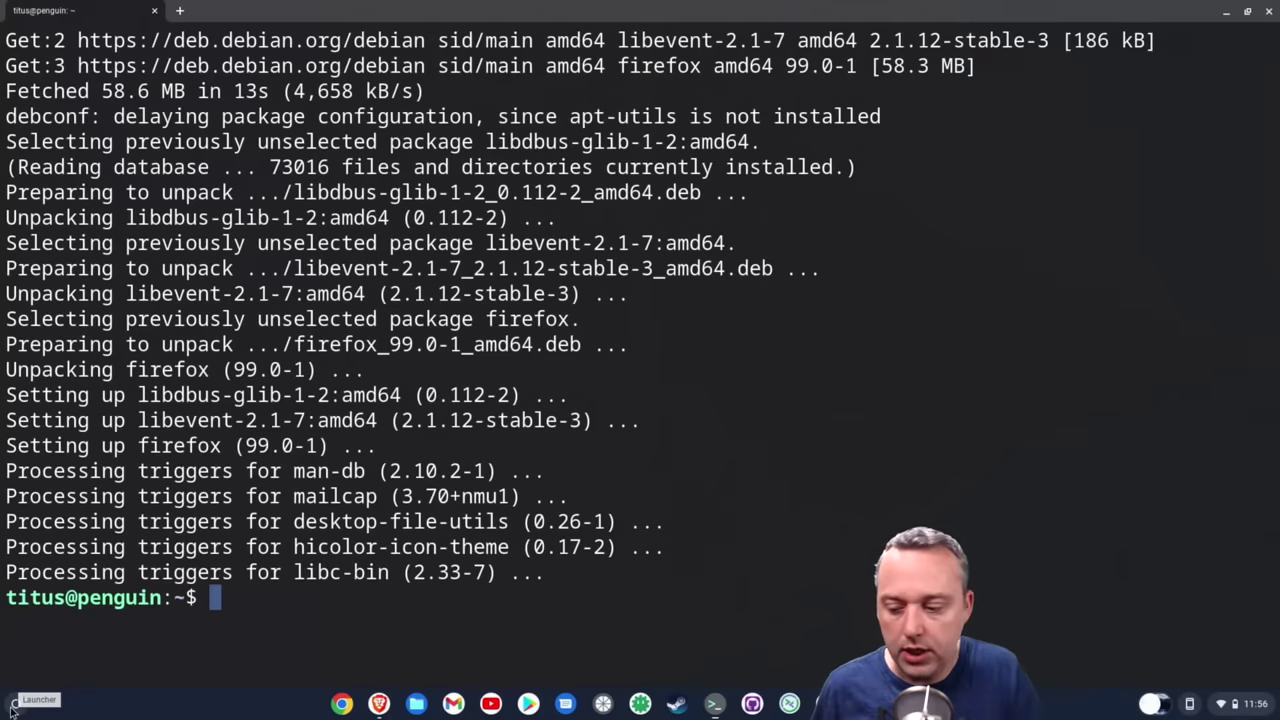
Launch Firefox from the Linux apps folder in the launcher
left_click(15, 704)
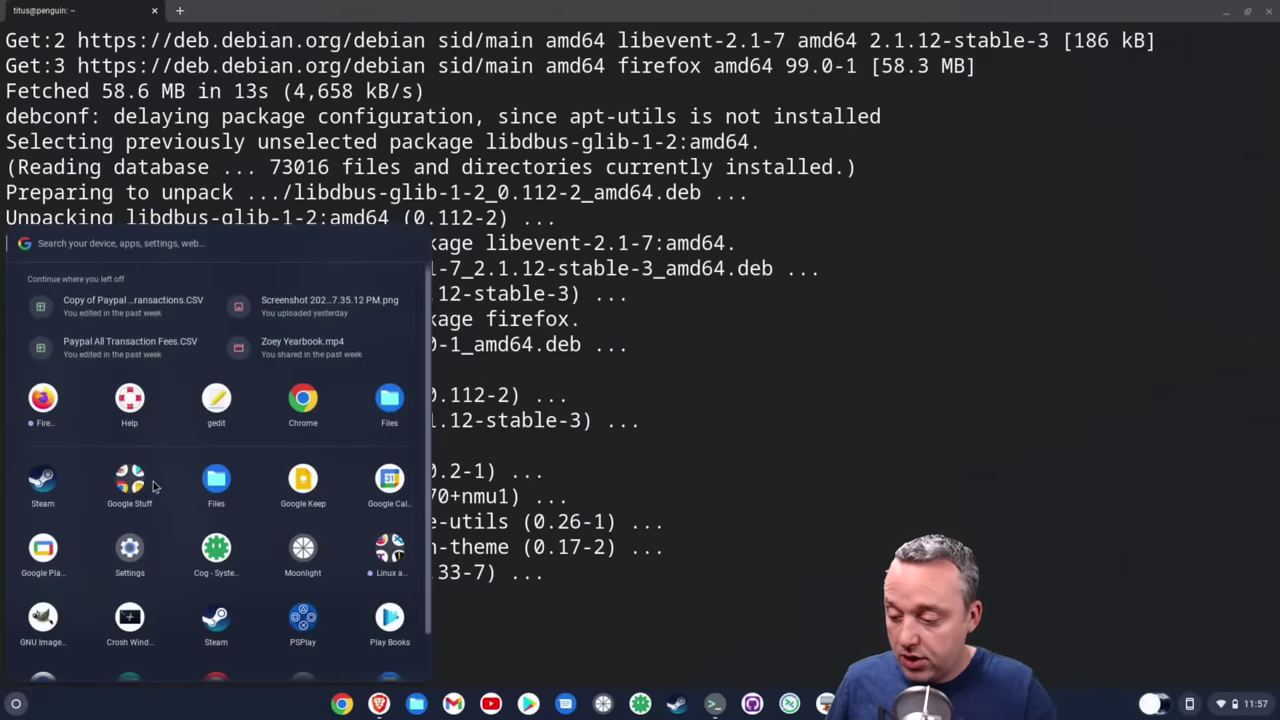
scroll(213, 507, "down", 1)
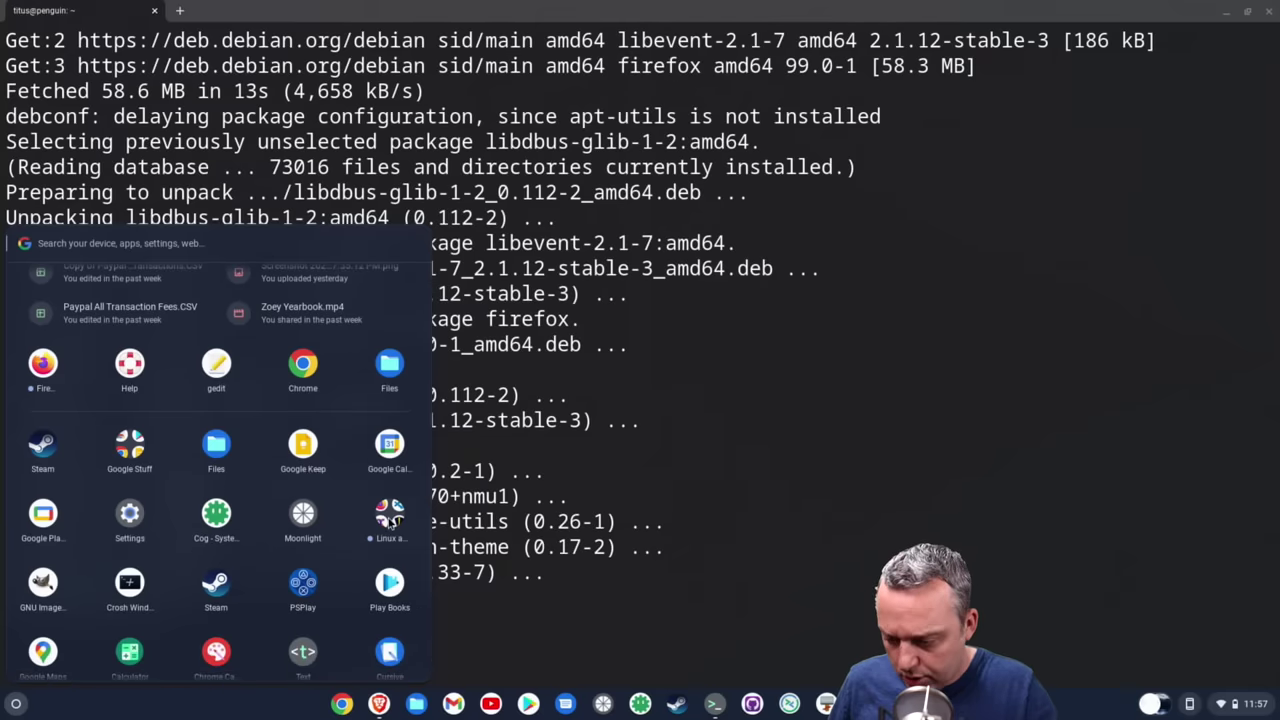
left_click(385, 515)
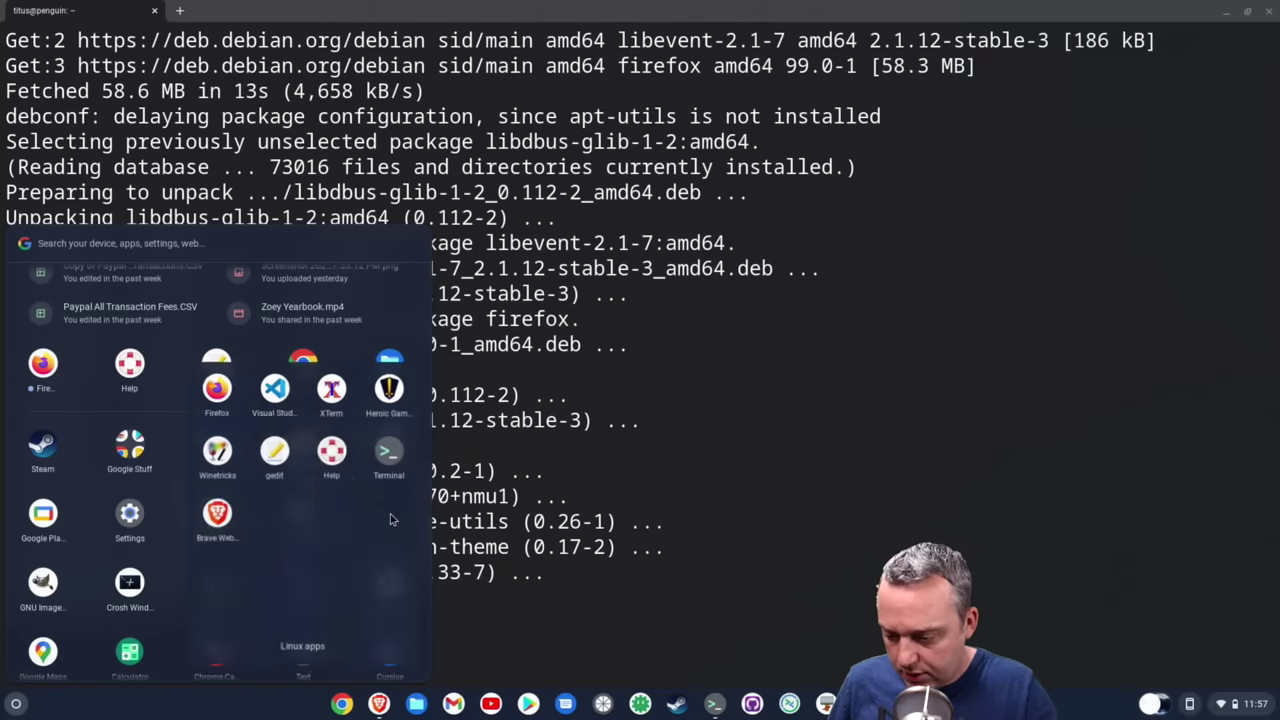
left_click(215, 392)
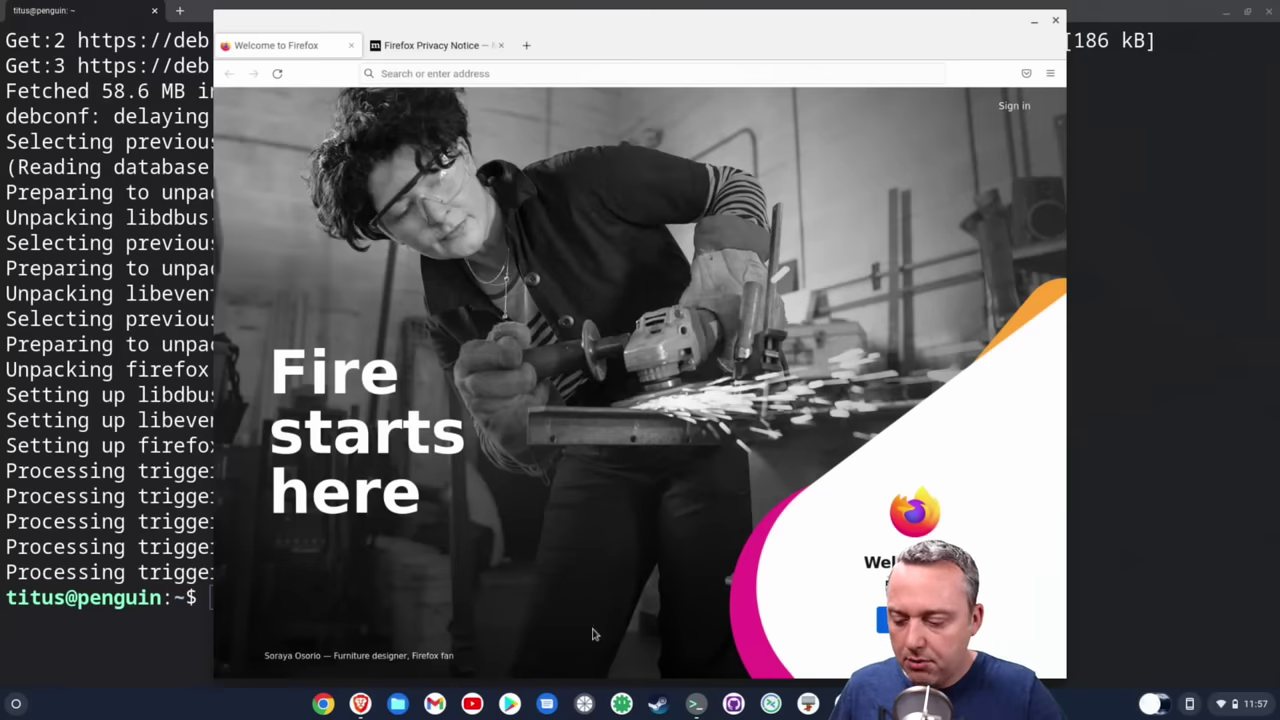
Search Google Play for firefox and install the Firefox Fast & Private Browser app
left_click(510, 704)
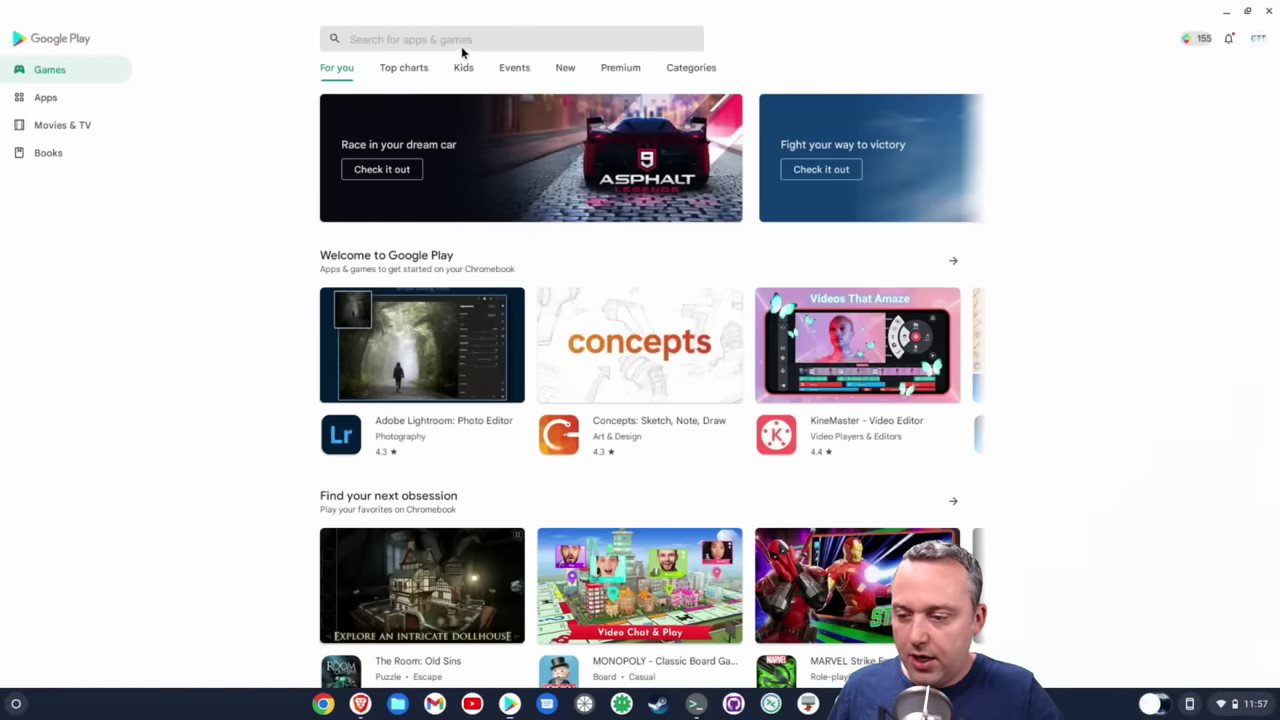
left_click(463, 39)
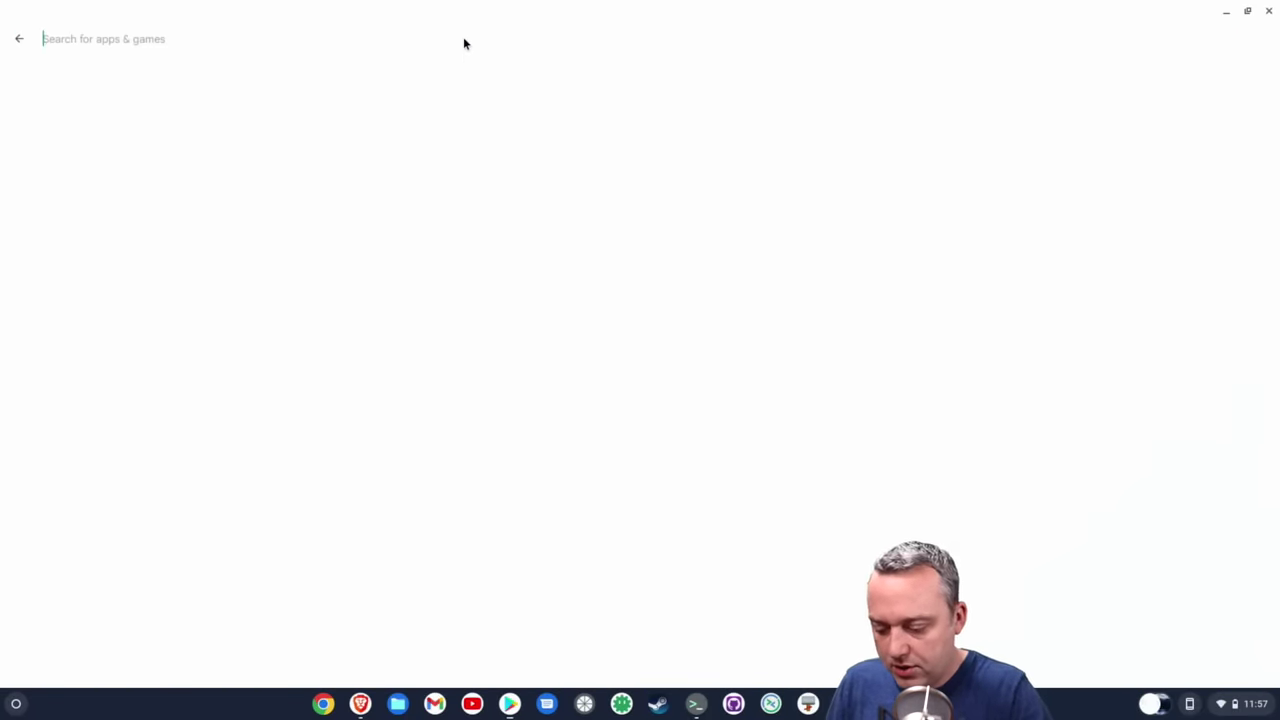
type("firefox")
key("Return")
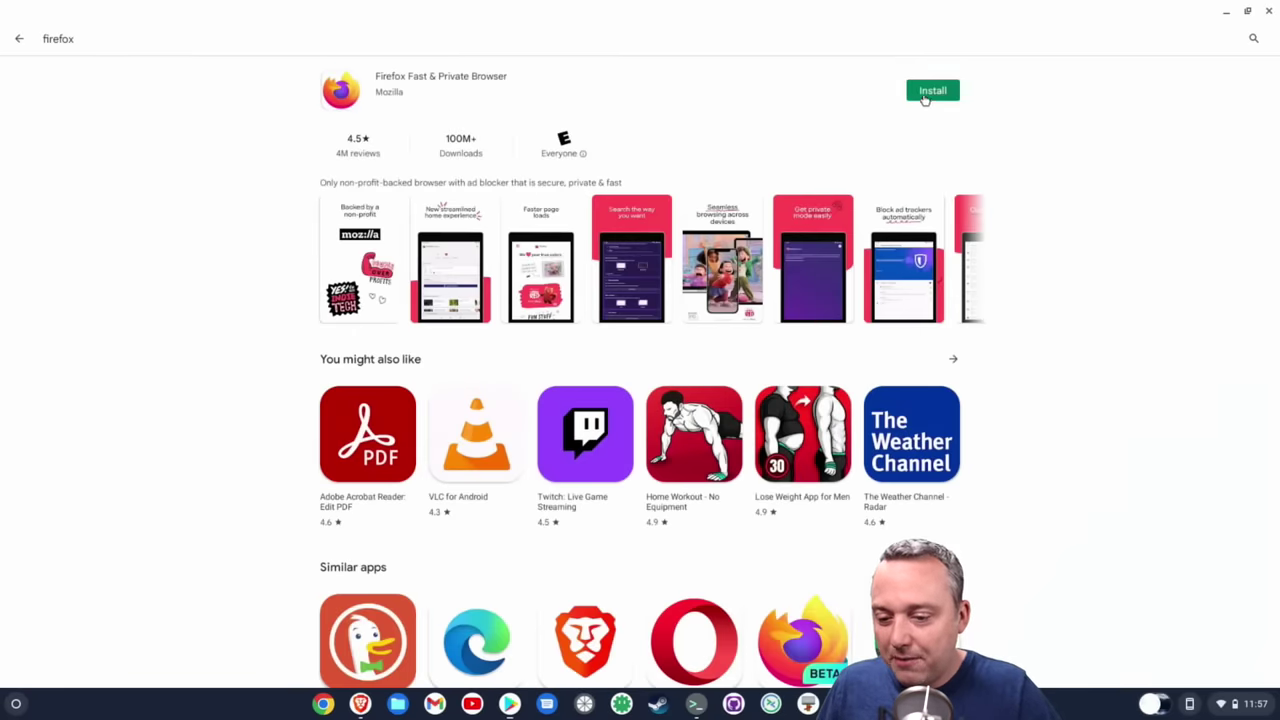
left_click(928, 91)
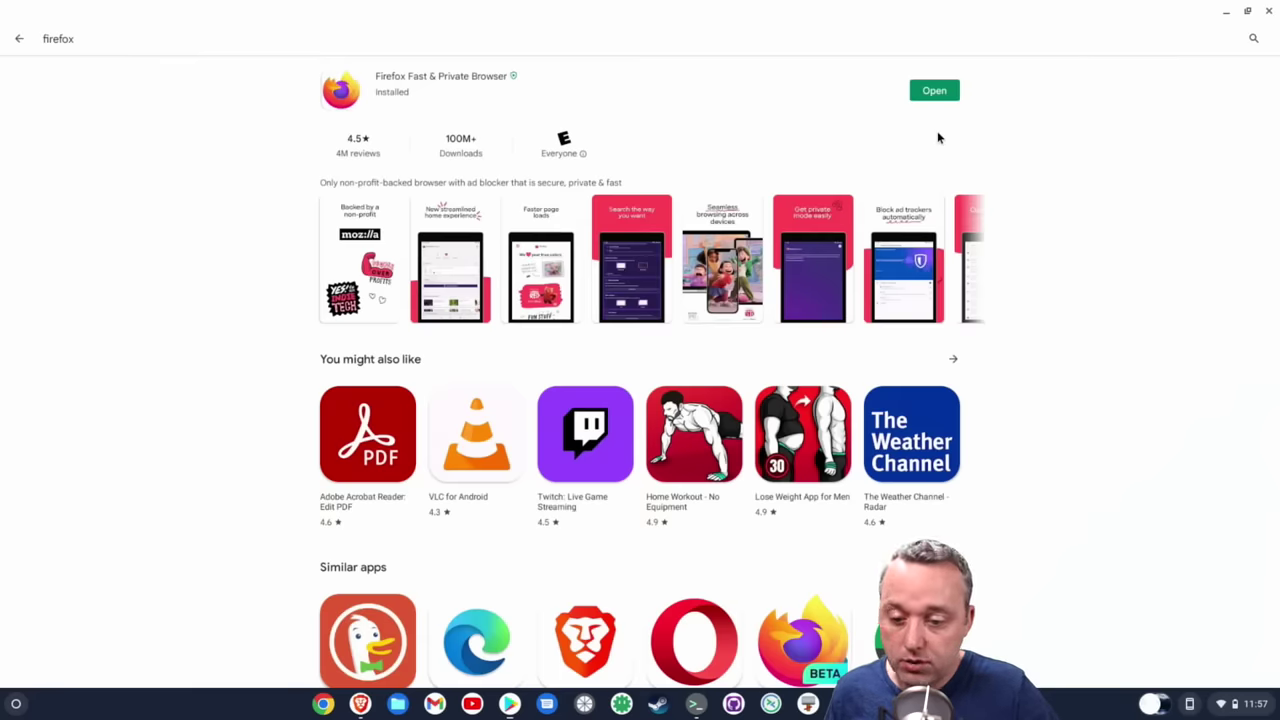
Open the Android Firefox app maximized, choose the Dark theme and Top toolbar placement, and start browsing
left_click(934, 91)
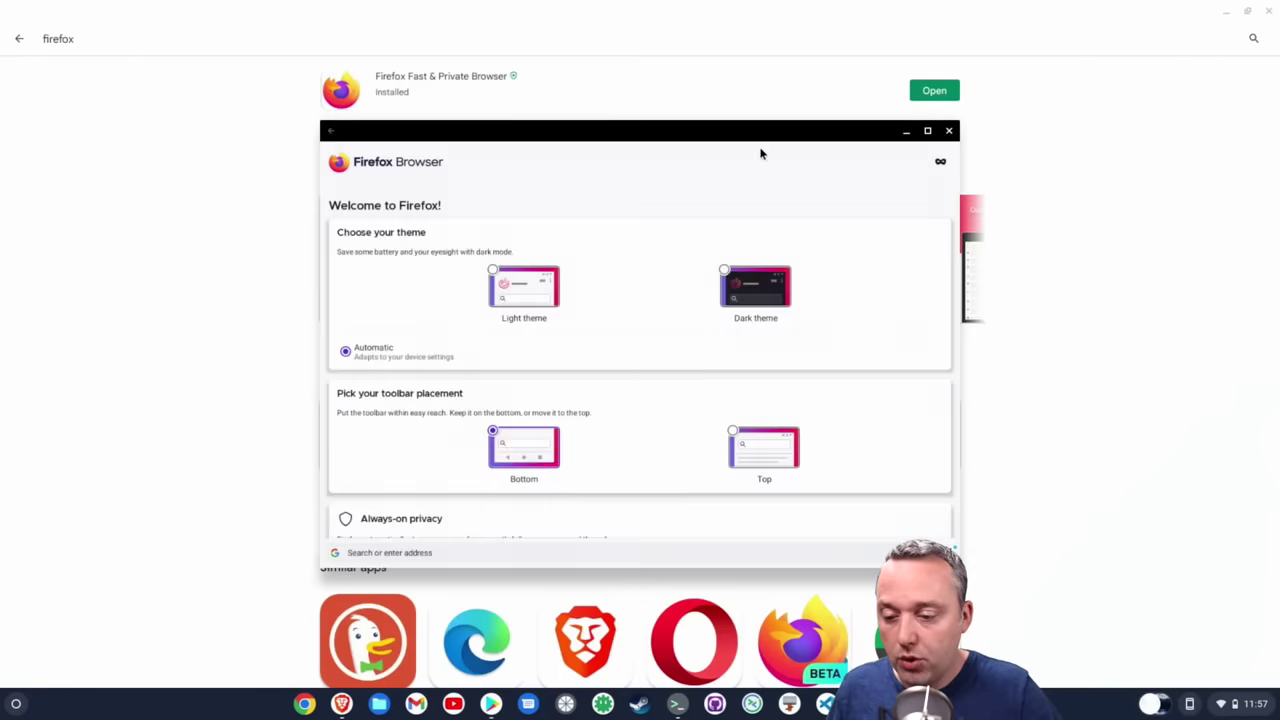
double_click(740, 131)
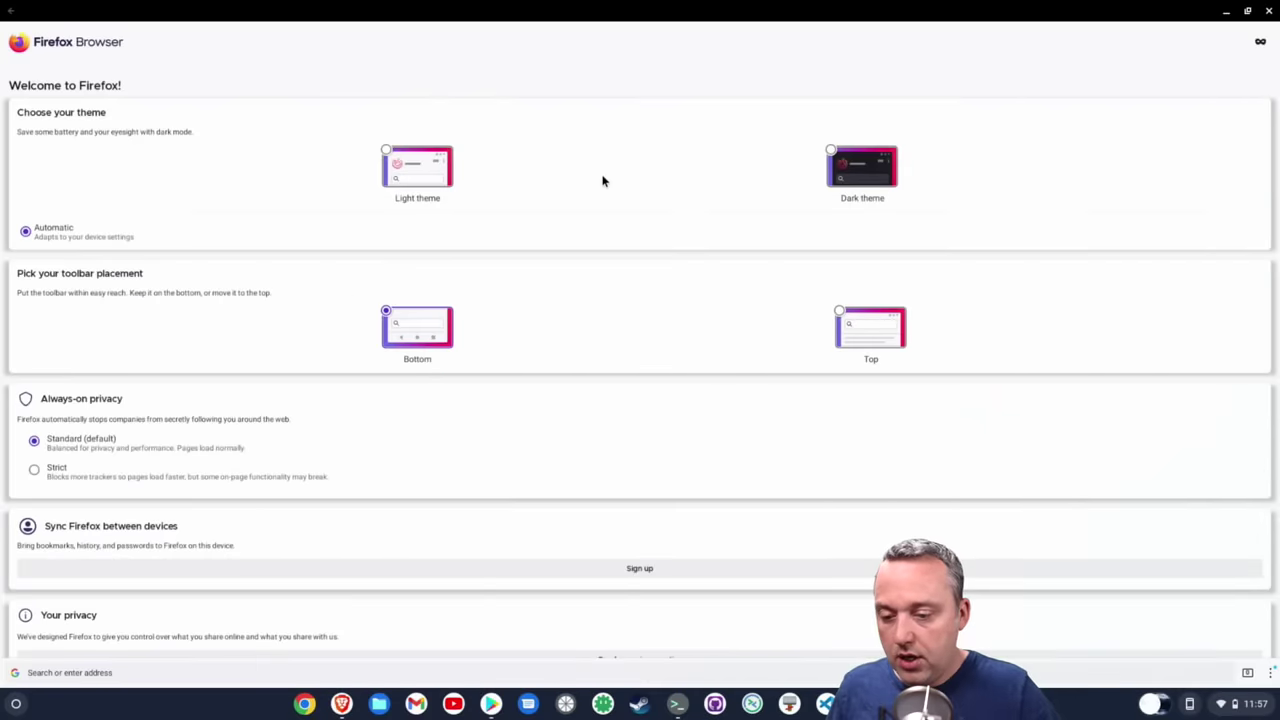
left_click(831, 155)
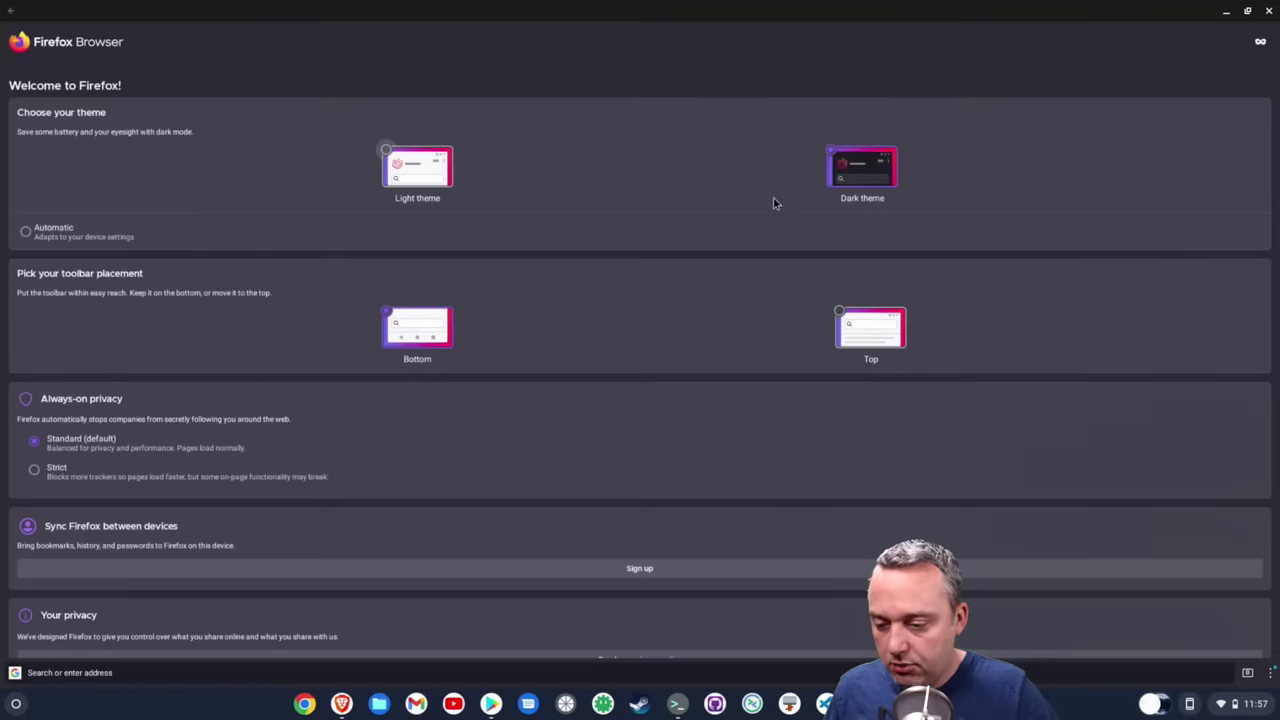
left_click(845, 320)
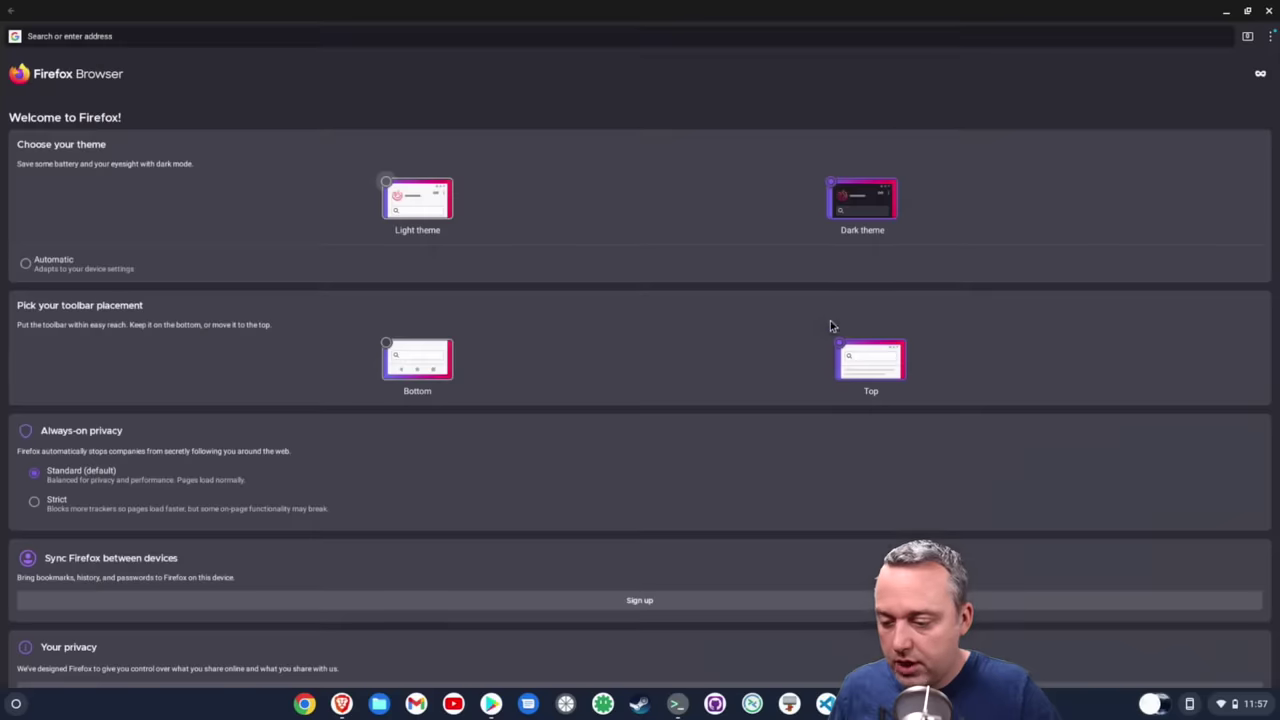
scroll(573, 353, "down", 1)
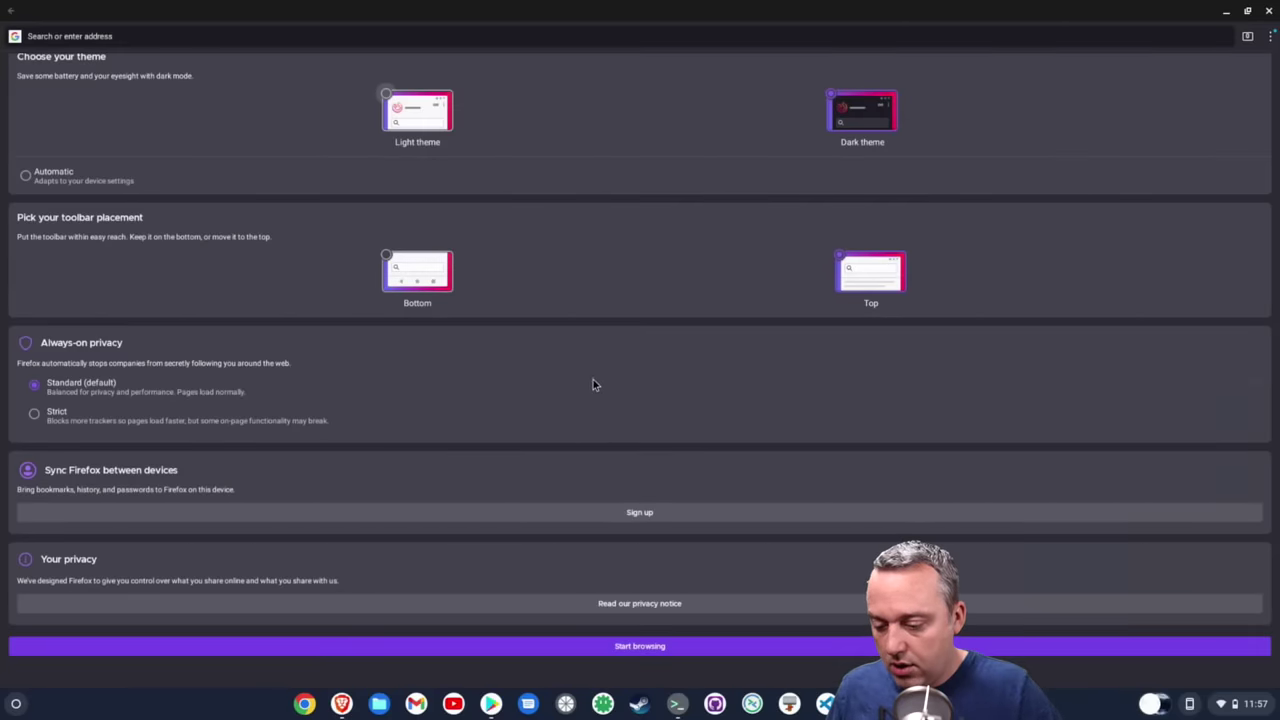
left_click(624, 650)
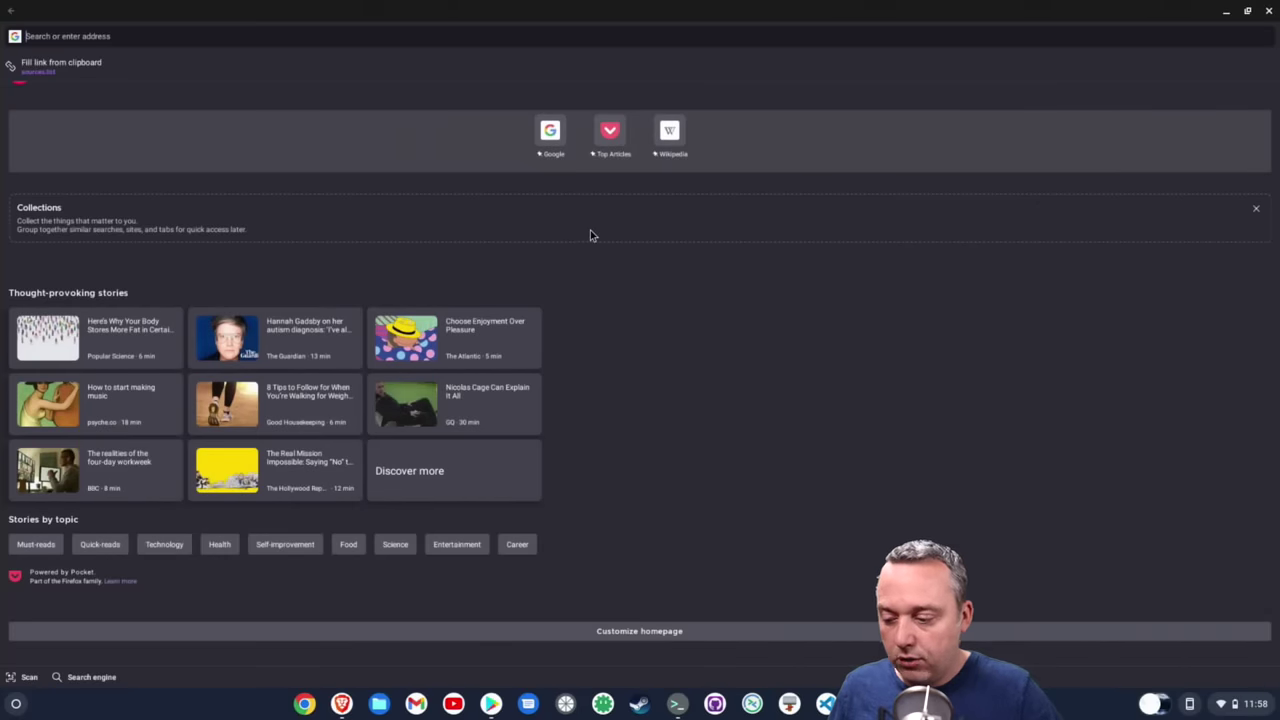
Switch from Android Firefox to the Linux Firefox window and close its Firefox Privacy Notice page
key("alt+minus")
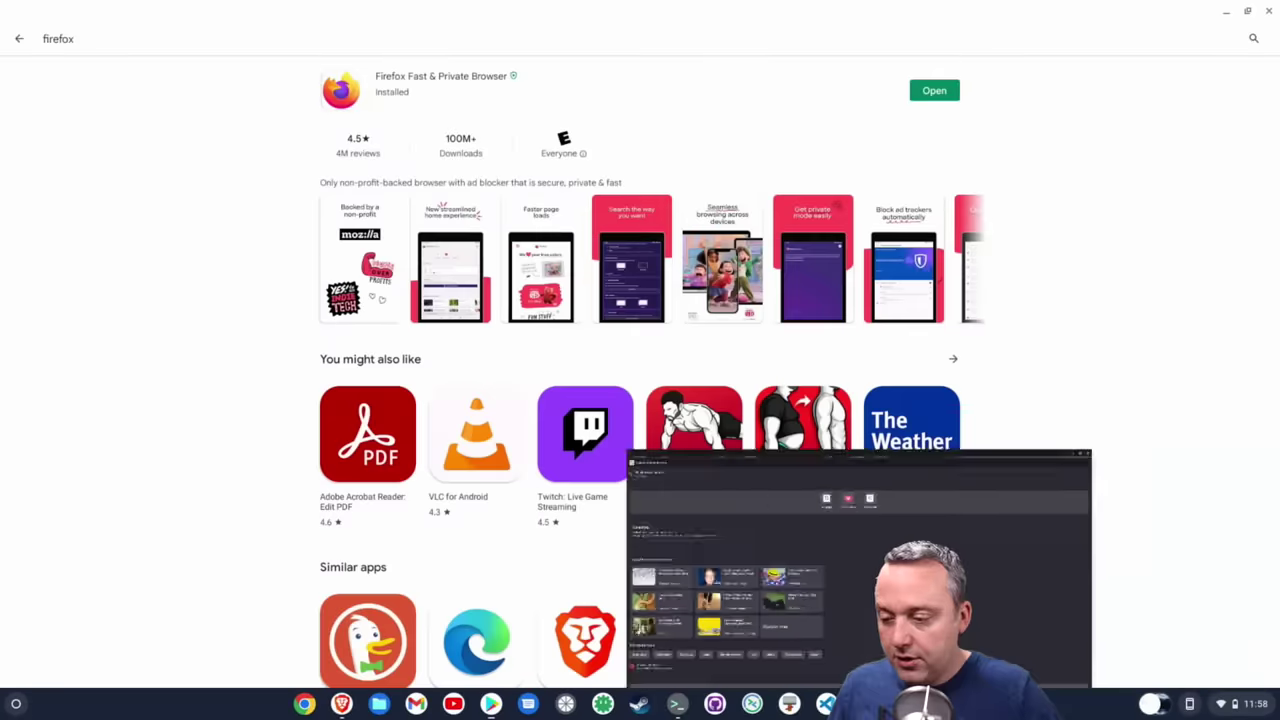
key("alt+Tab")
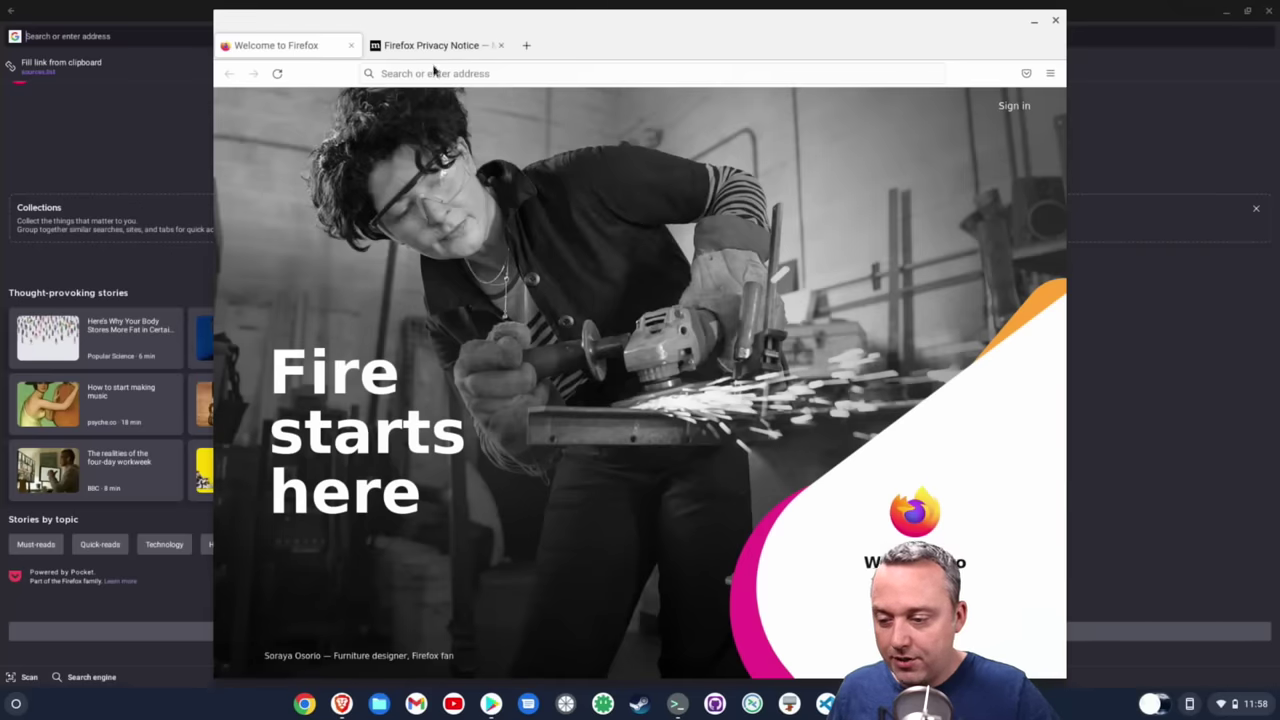
left_click(500, 46)
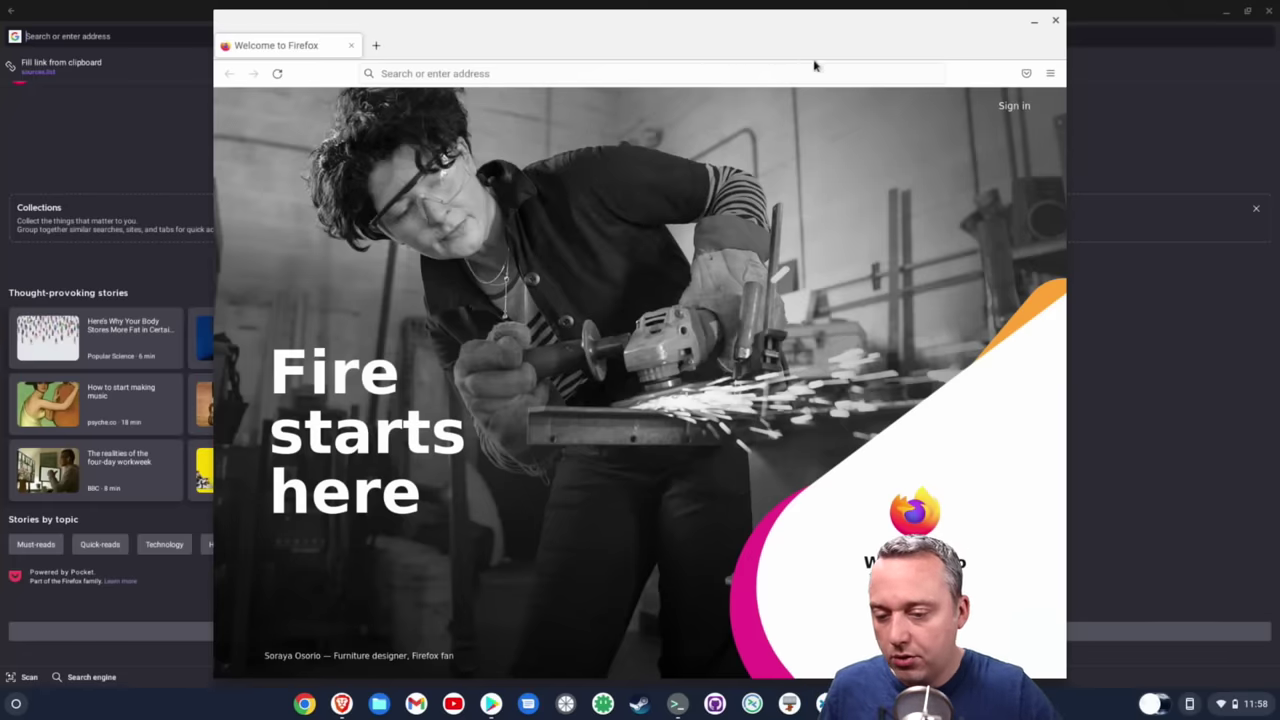
Close the Linux Firefox, Android Firefox and Google Play windows to return to the terminal
left_click(1053, 21)
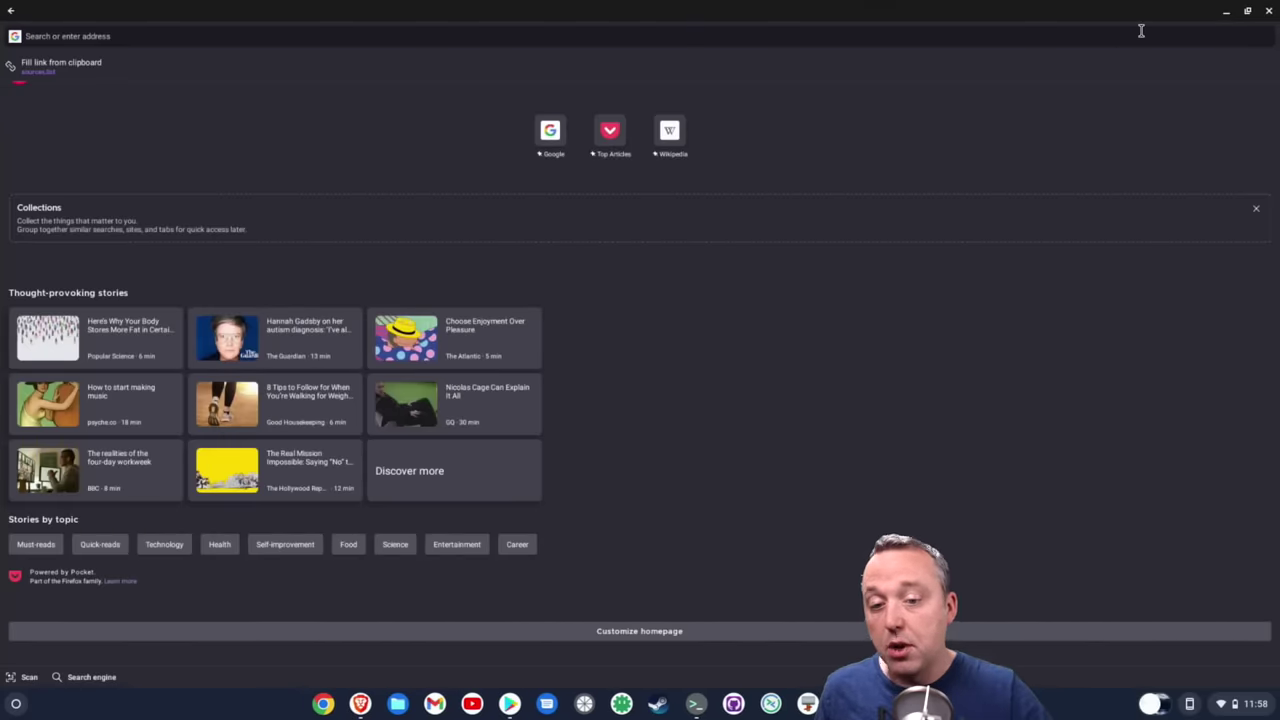
left_click(1268, 10)
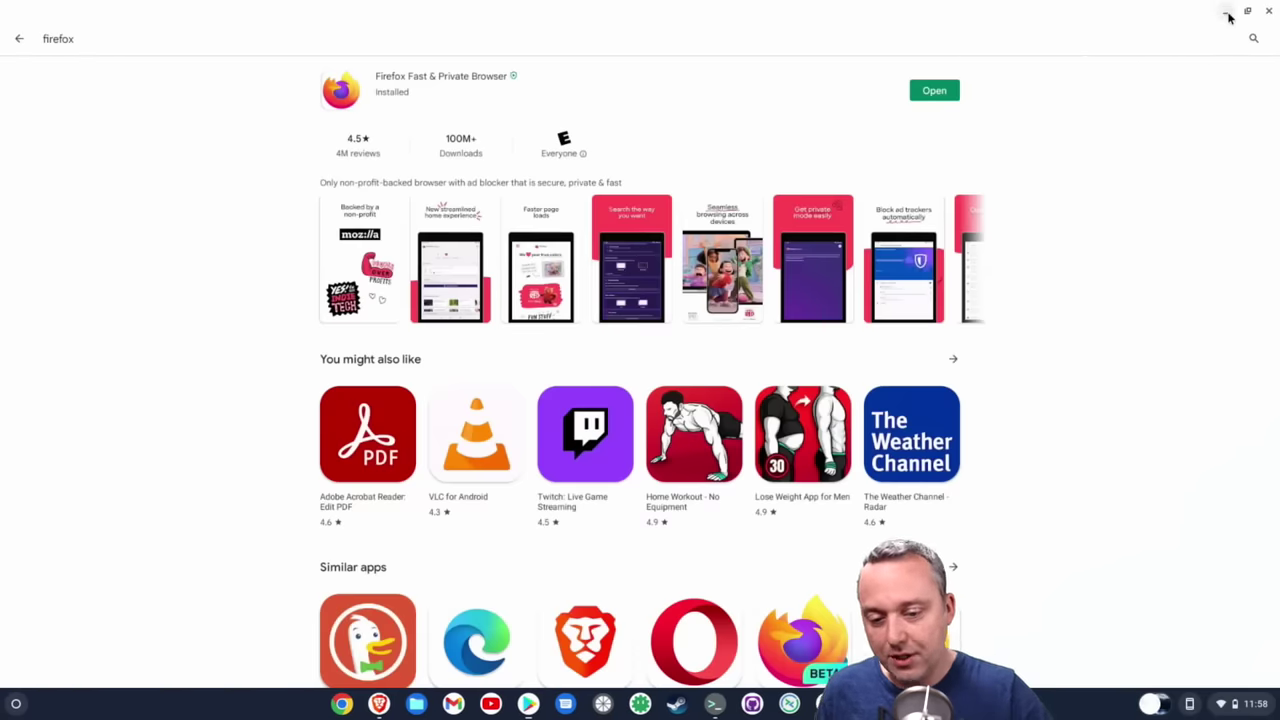
left_click(1268, 10)
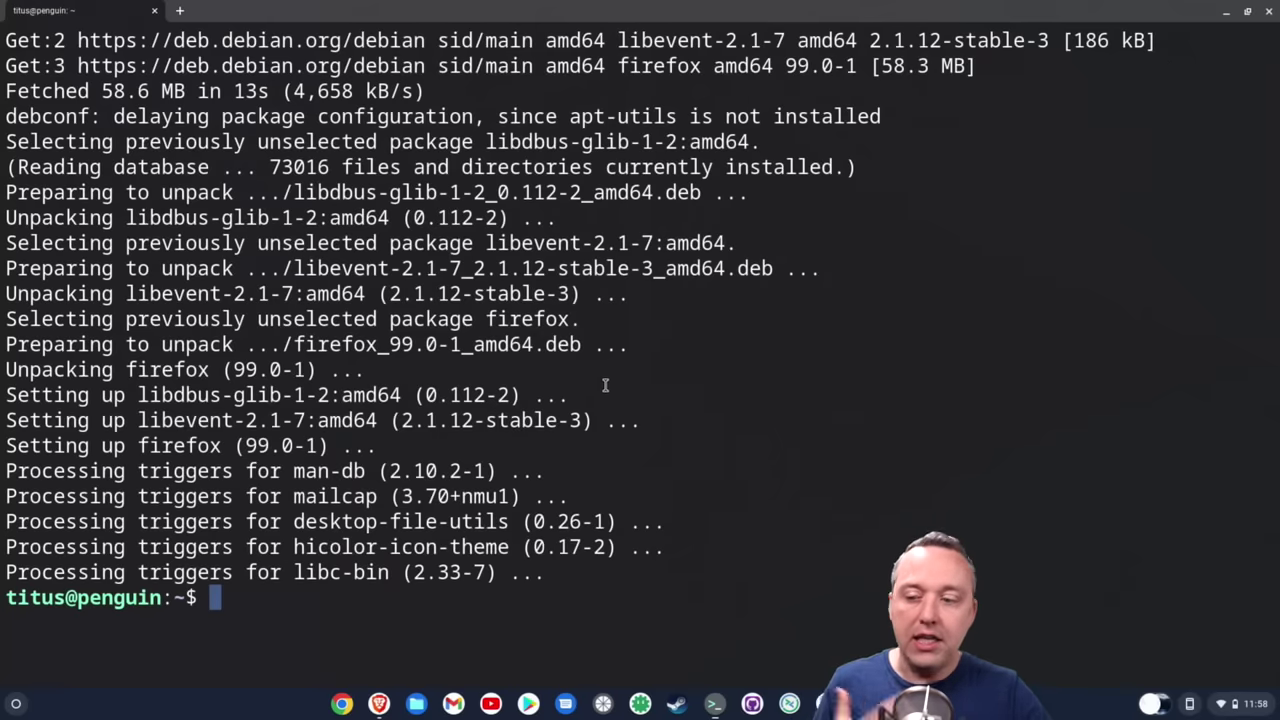
Switch to the 30 Days in ChromeOS article in Brave and review its pros, cons and old-machine installation sections
left_click(378, 704)
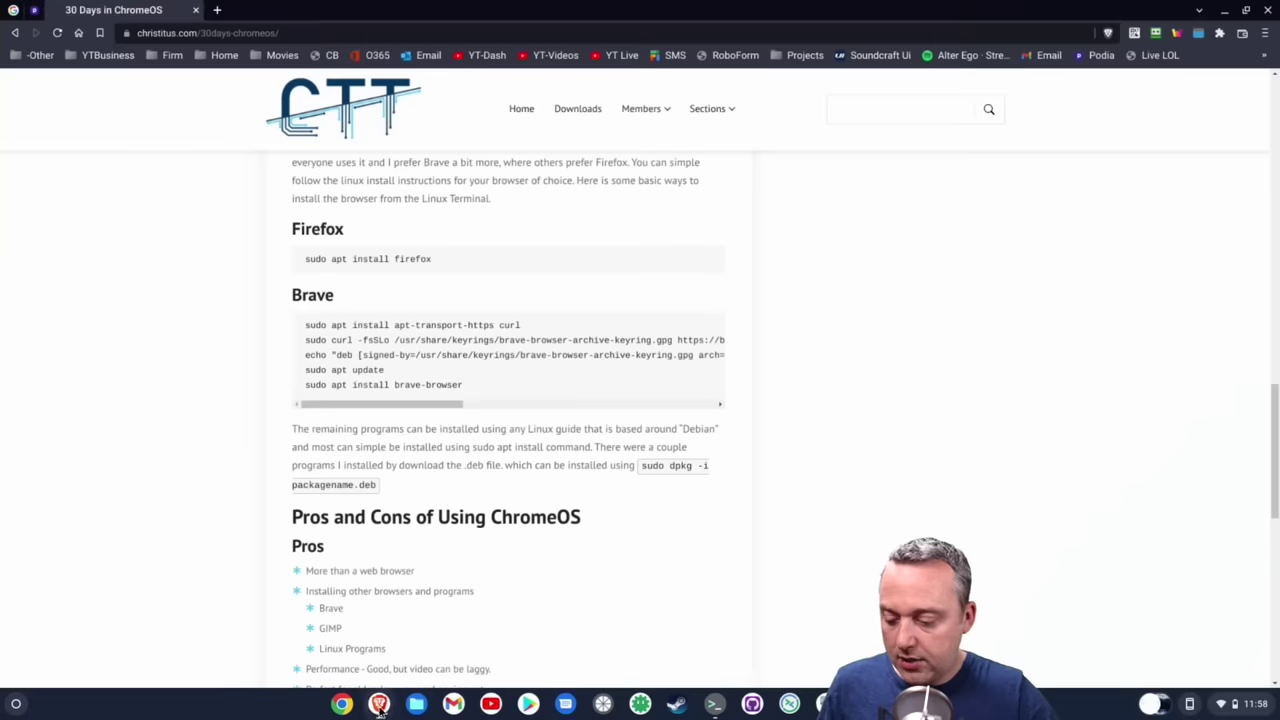
scroll(580, 486, "down", 5)
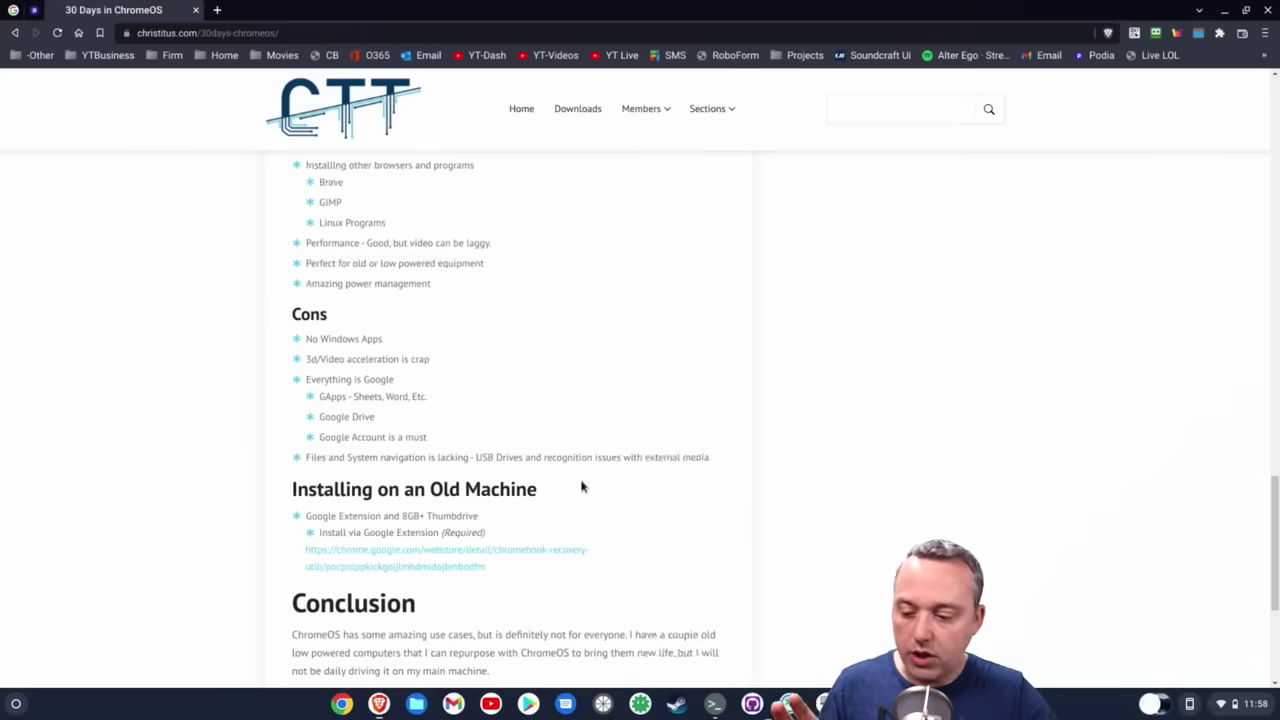